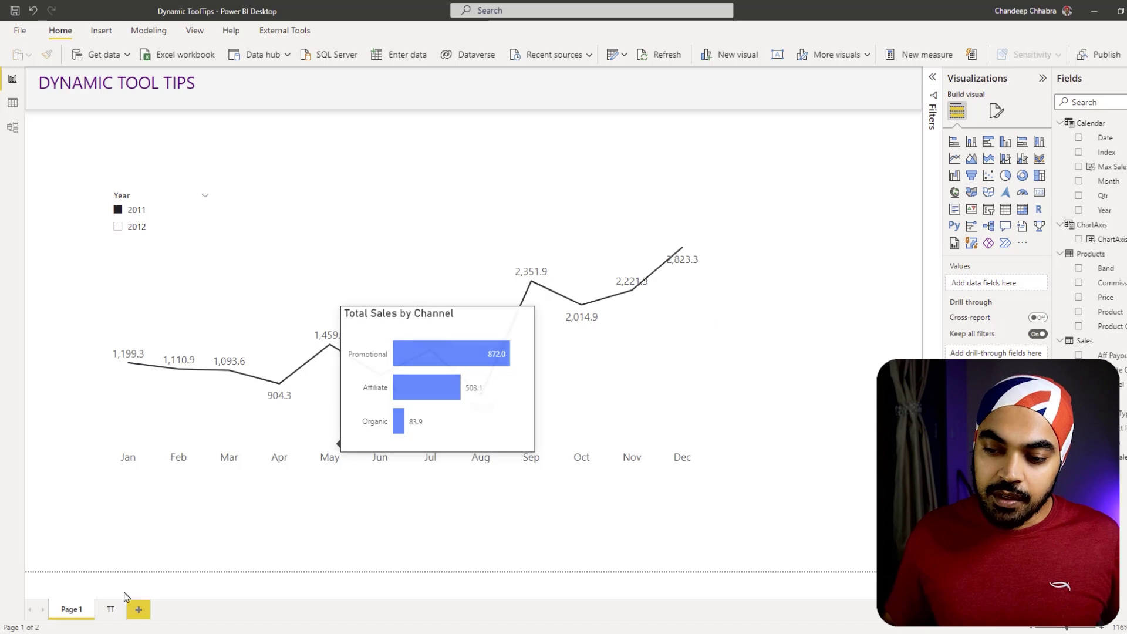
# On the TT page, confirm Allow use as tooltip is on and the canvas type is Tooltip.
pyautogui.click(110, 609)
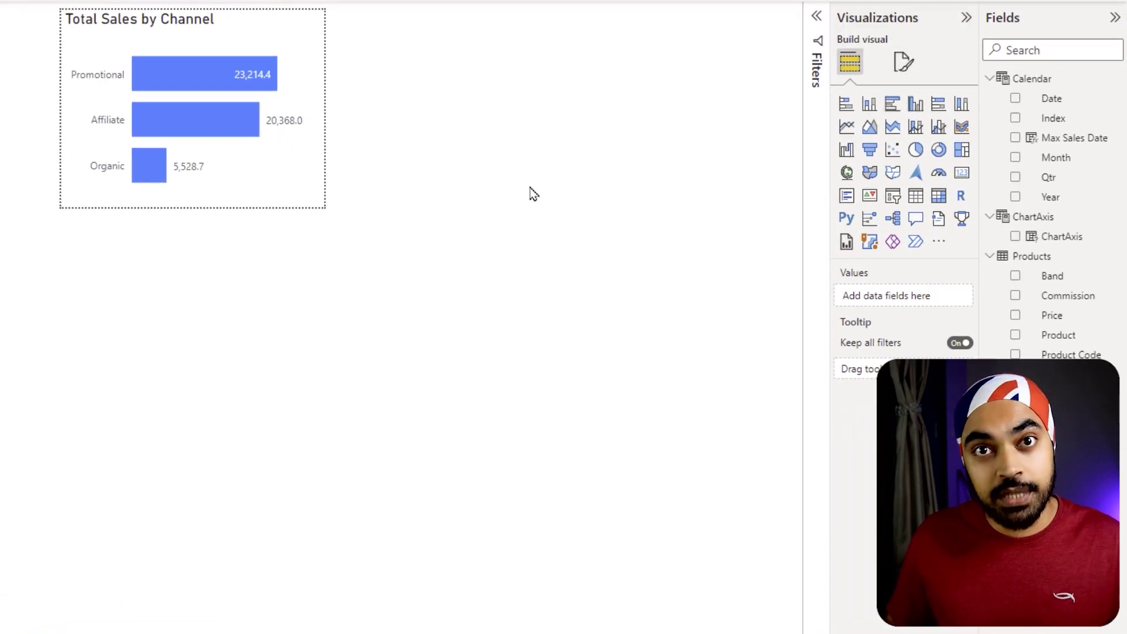
pyautogui.click(904, 63)
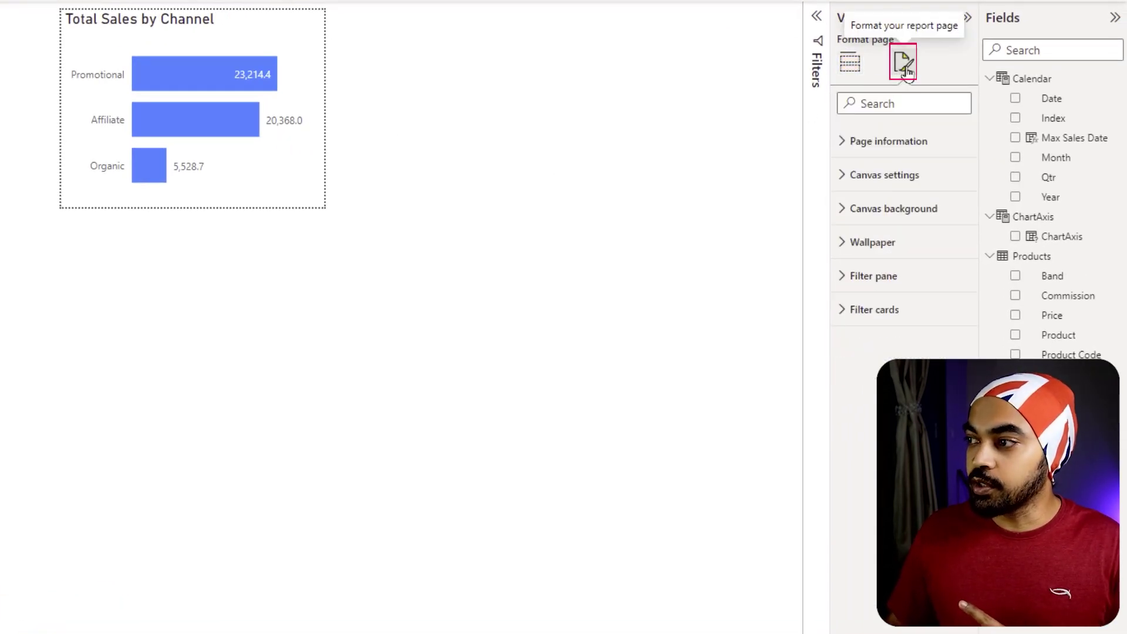
pyautogui.click(879, 146)
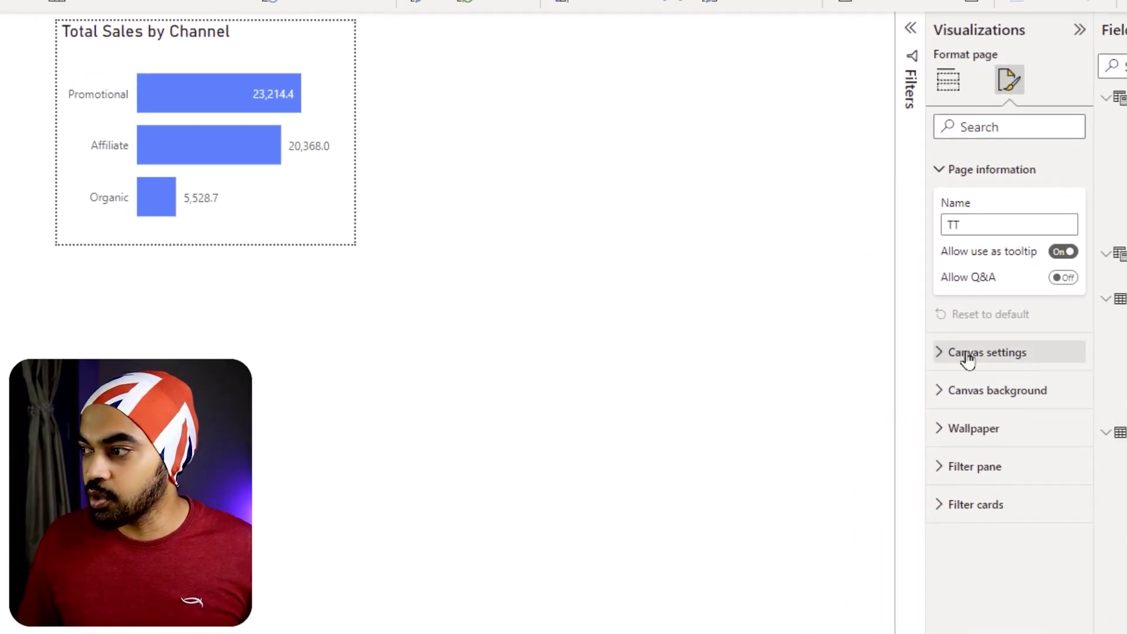
pyautogui.click(968, 356)
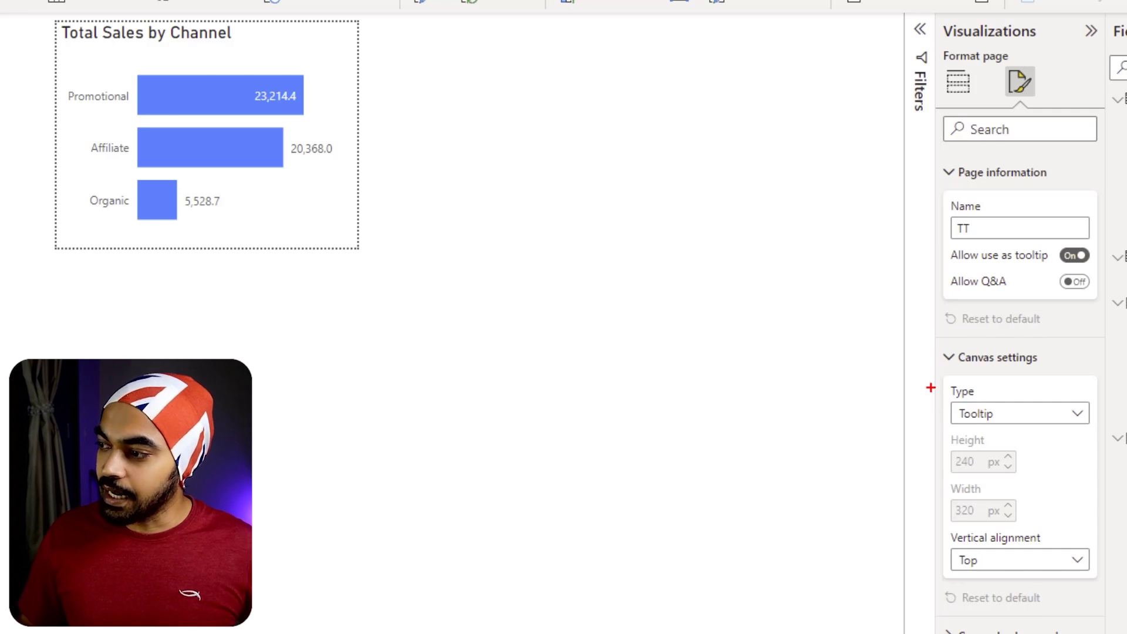
pyautogui.click(1046, 419)
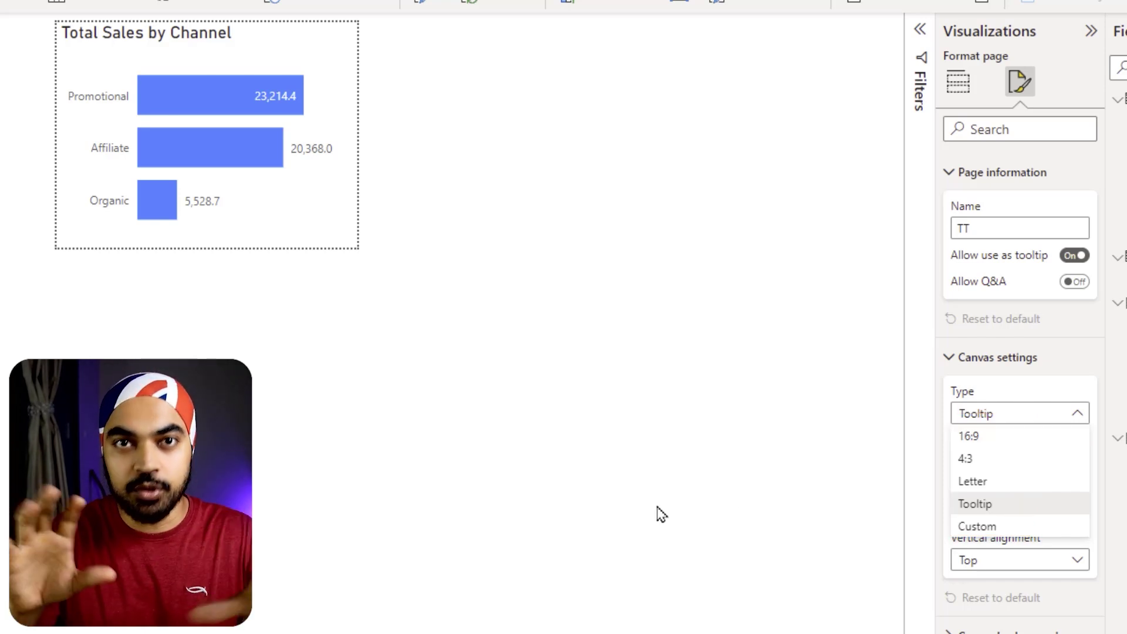
pyautogui.press('Escape')
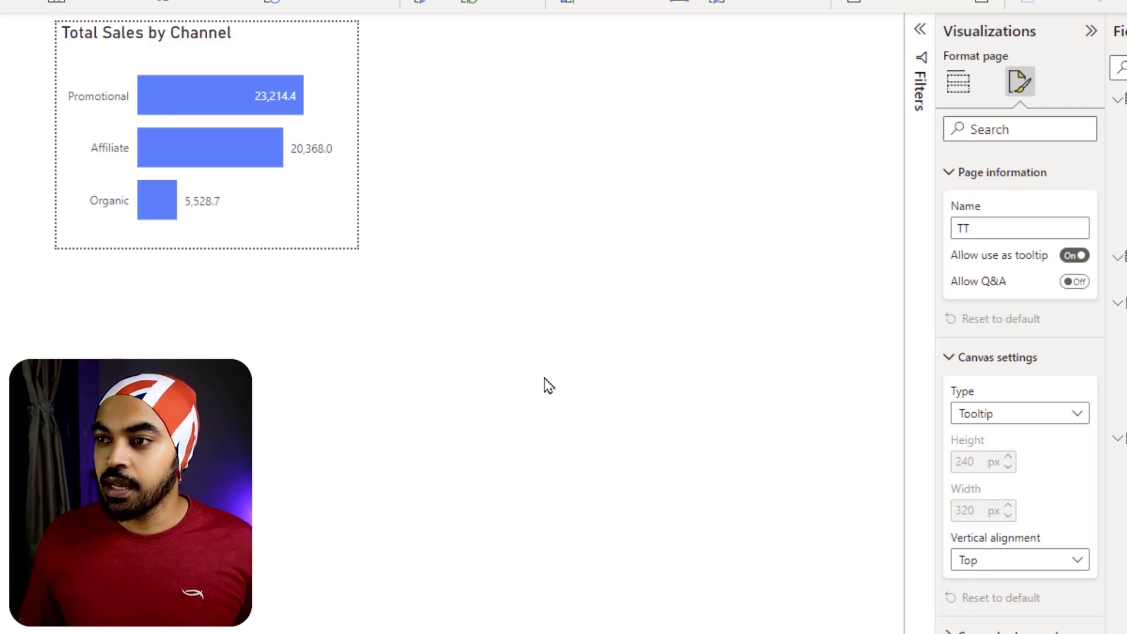
# Select the Total Sales by Channel bar chart on the TT page.
pyautogui.click(327, 75)
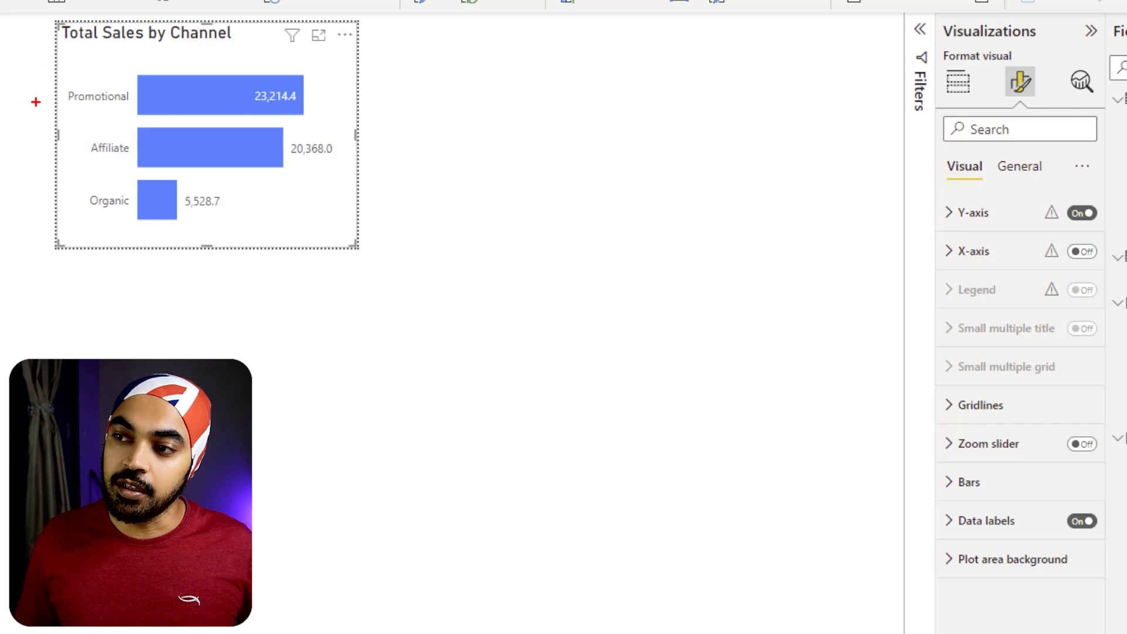
pyautogui.moveTo(51, 77)
pyautogui.mouseDown()
pyautogui.moveTo(93, 113)
pyautogui.moveTo(143, 242)
pyautogui.mouseUp()
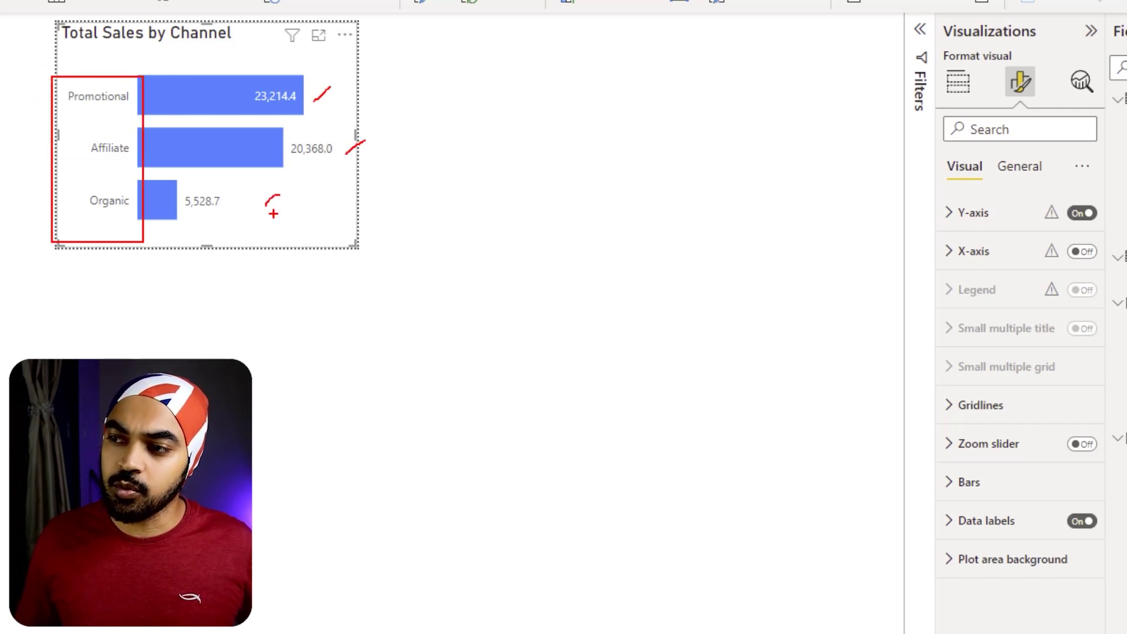
pyautogui.press('Escape')
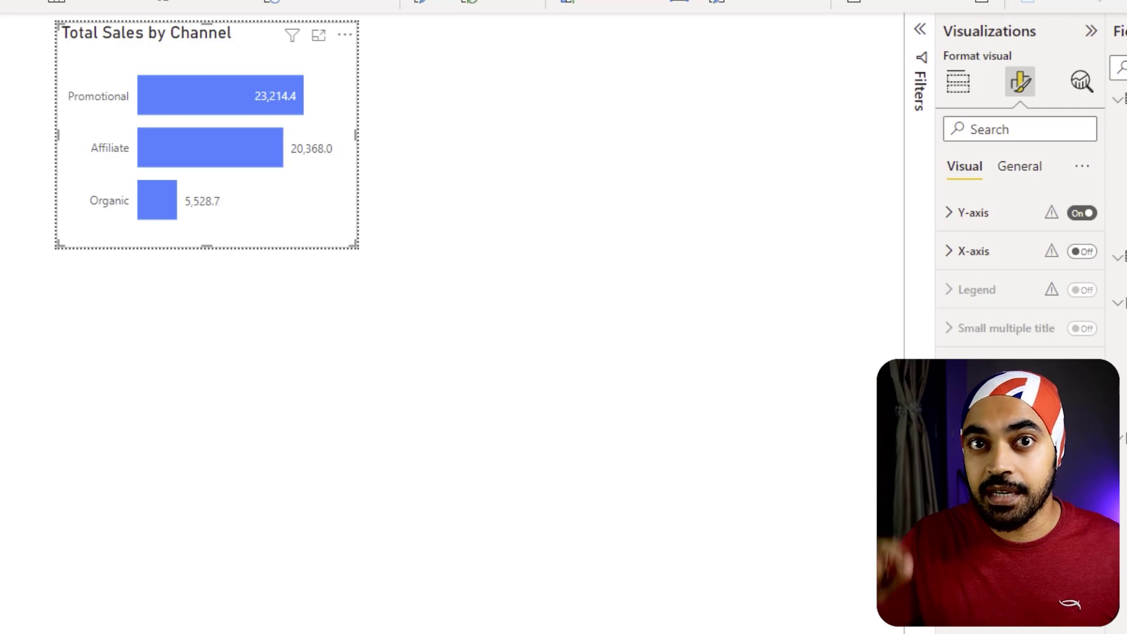
pyautogui.click(84, 603)
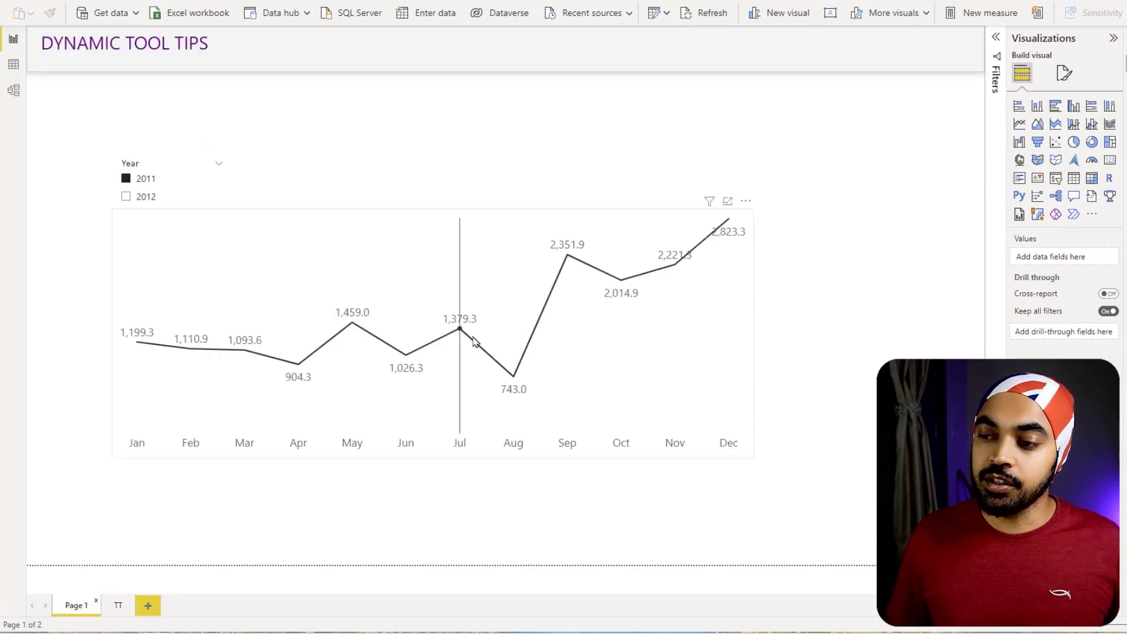
pyautogui.moveTo(474, 342)
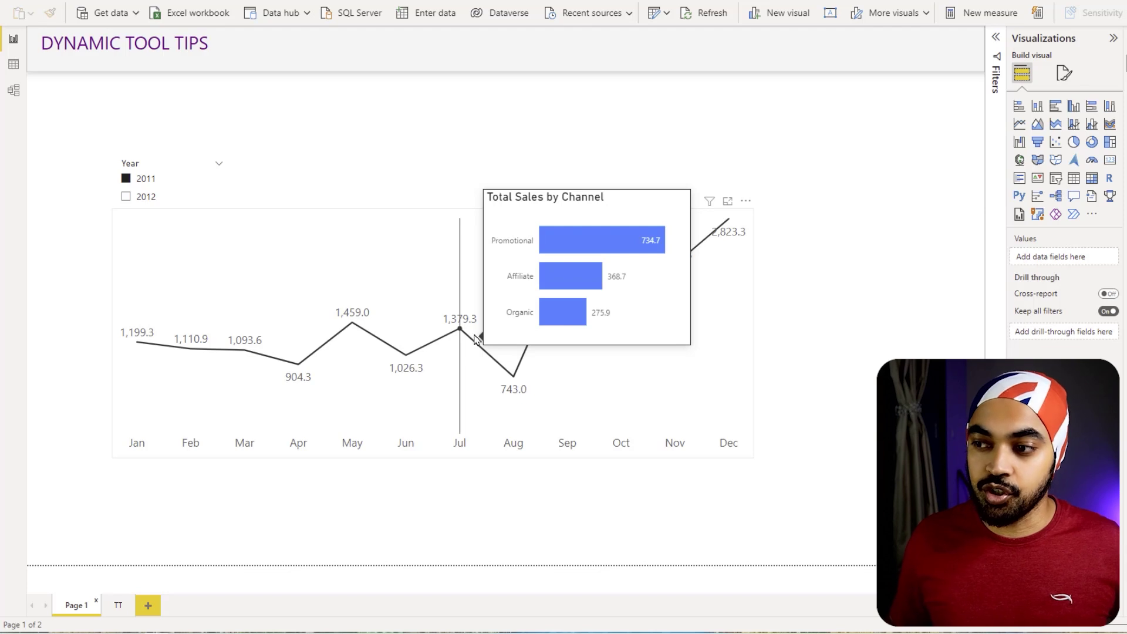
pyautogui.moveTo(490, 219); pyautogui.dragTo(539, 316)
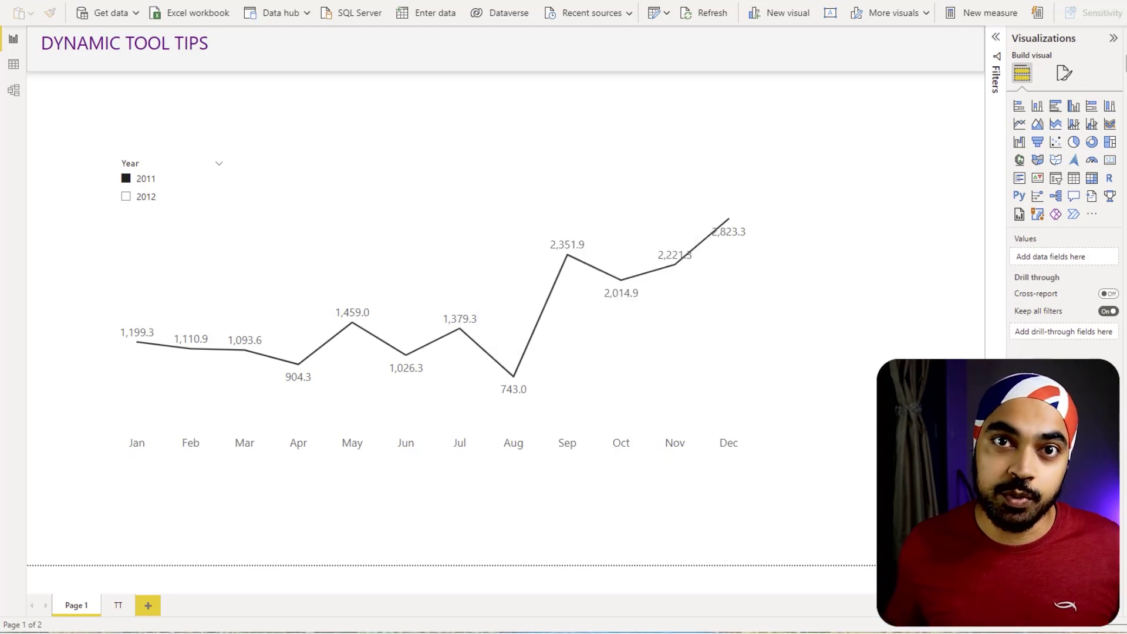
pyautogui.click(118, 606)
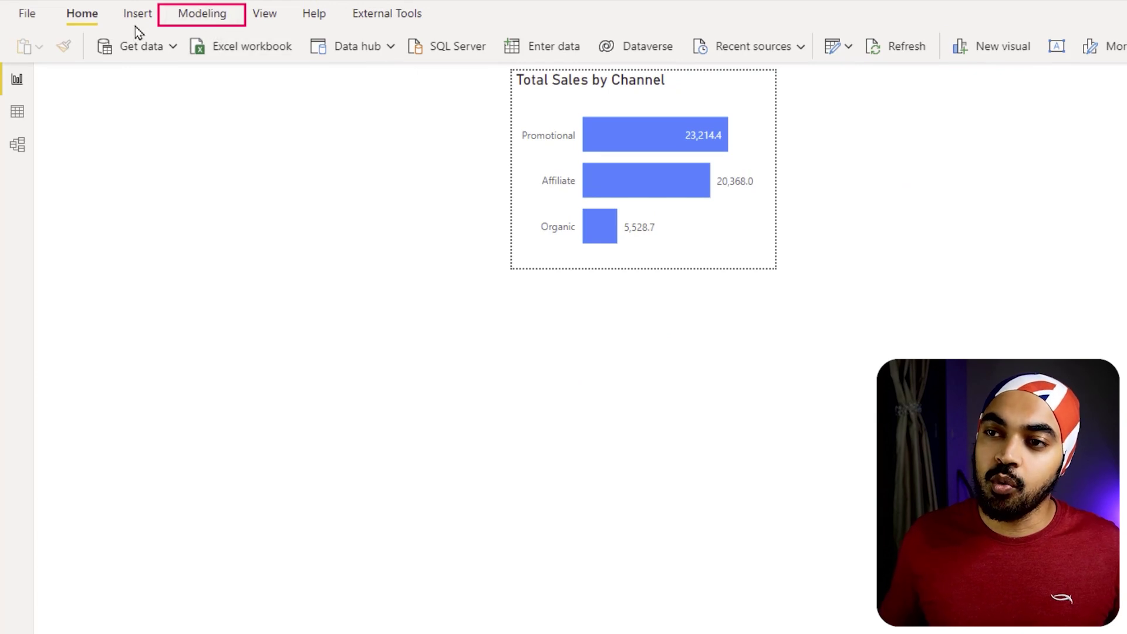
# Begin a fields parameter with Sales table fields, then cancel without creating it.
pyautogui.click(207, 15)
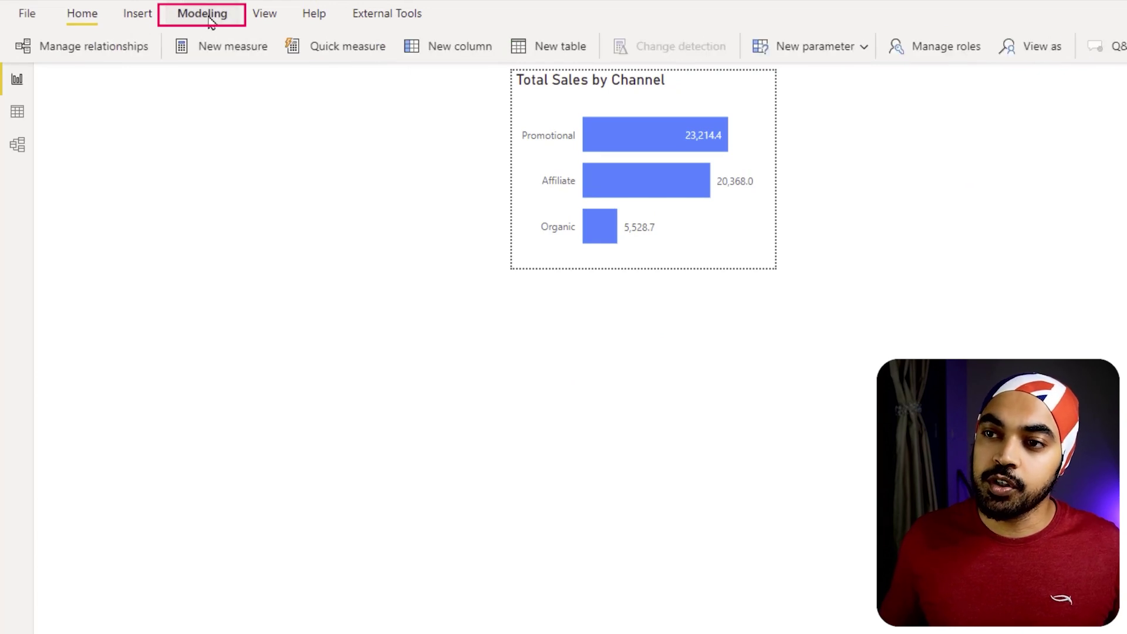
pyautogui.click(863, 47)
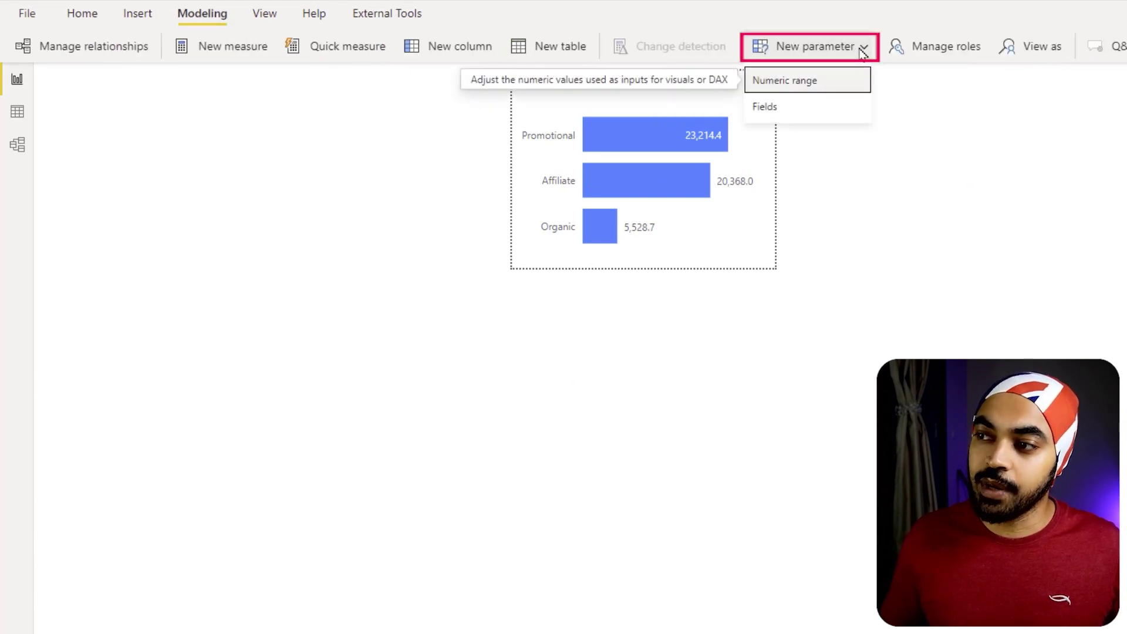
pyautogui.click(766, 107)
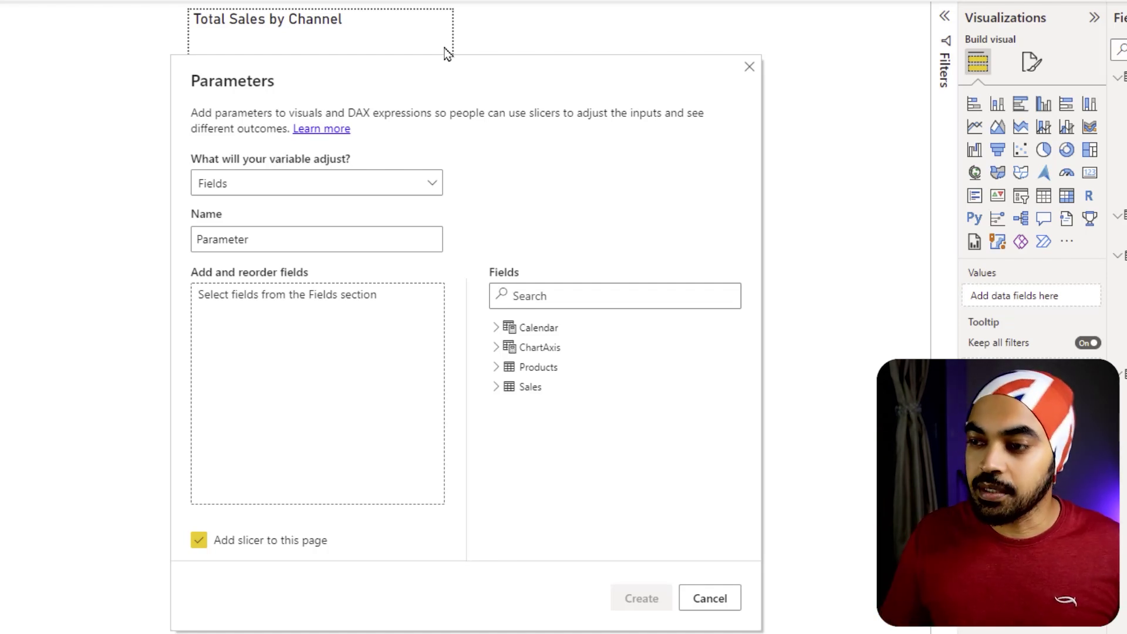
pyautogui.moveTo(180, 210)
pyautogui.mouseDown()
pyautogui.moveTo(278, 269)
pyautogui.moveTo(305, 223)
pyautogui.mouseUp()
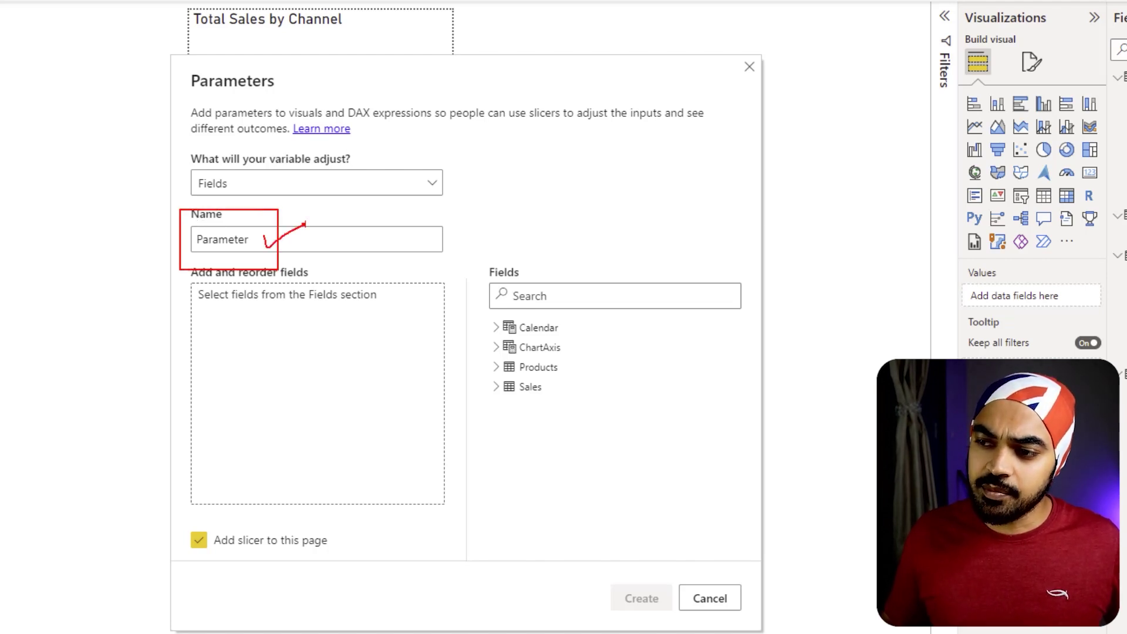
pyautogui.click(495, 388)
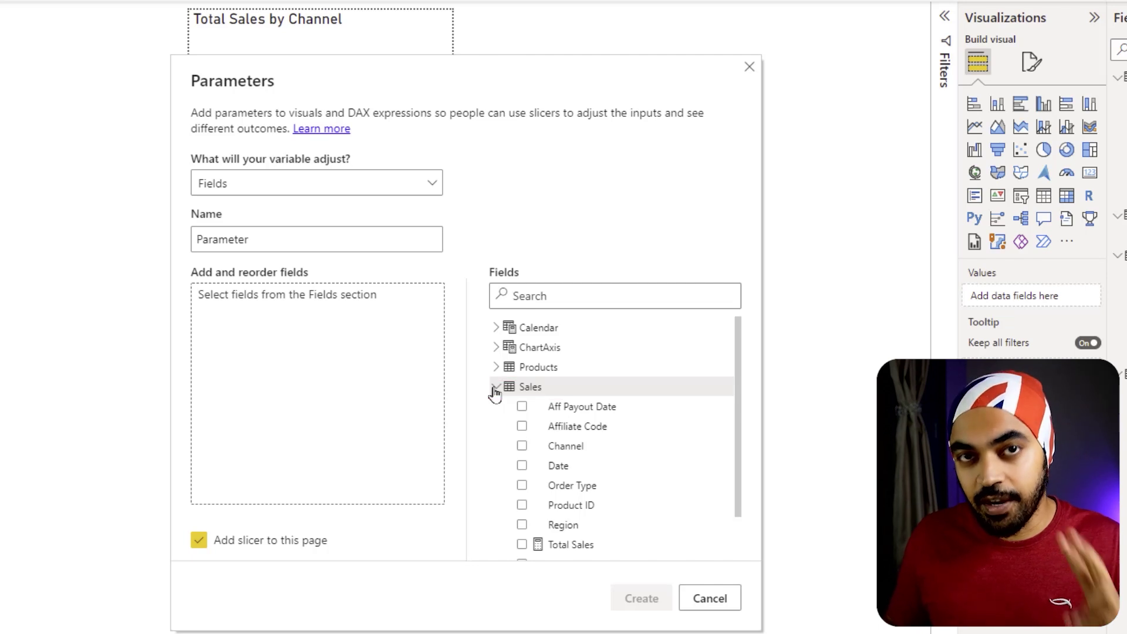
pyautogui.scroll(-2, 499, 394)
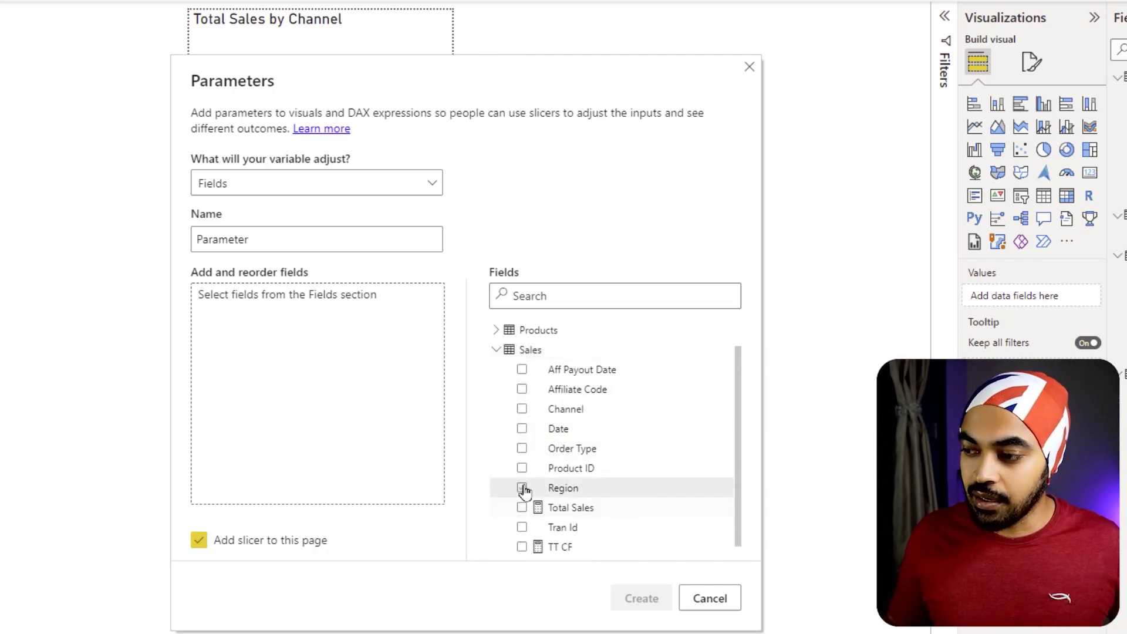
pyautogui.moveTo(522, 492); pyautogui.dragTo(307, 382)
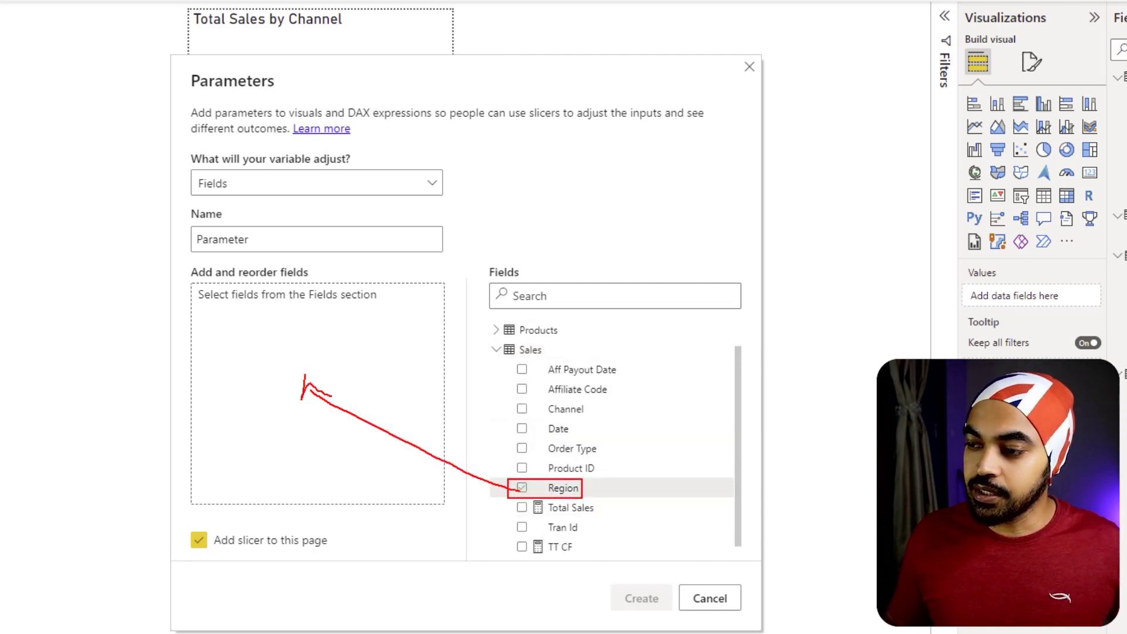
pyautogui.moveTo(496, 397); pyautogui.dragTo(606, 413)
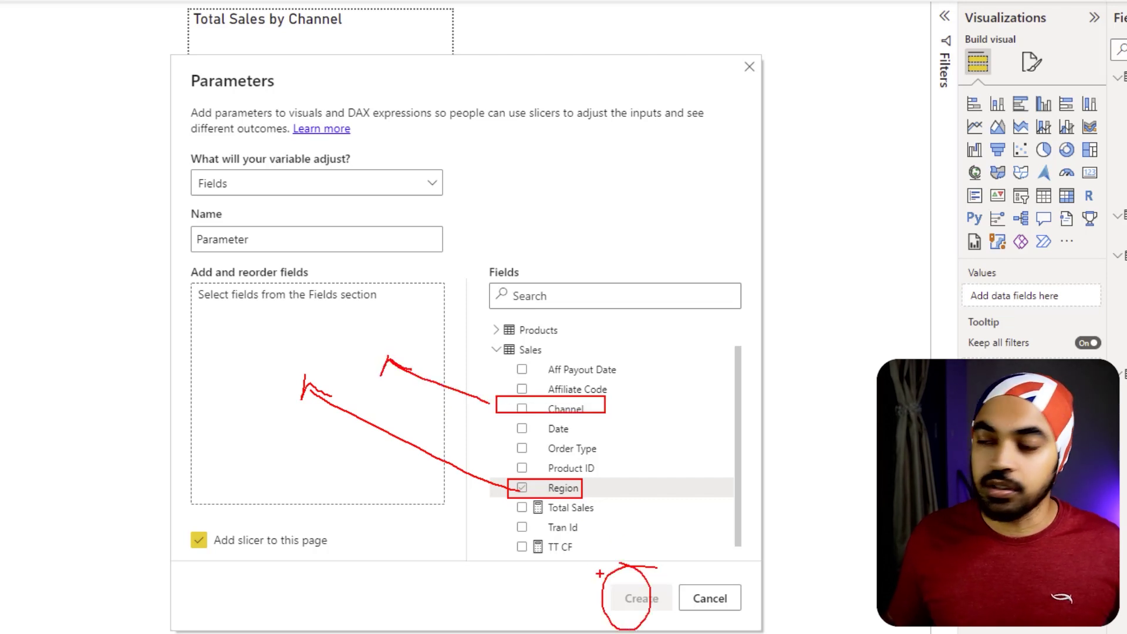
pyautogui.moveTo(182, 525); pyautogui.dragTo(365, 576)
pyautogui.moveTo(181, 558)
pyautogui.mouseDown()
pyautogui.moveTo(137, 535)
pyautogui.moveTo(65, 277)
pyautogui.moveTo(66, 245)
pyautogui.moveTo(58, 255)
pyautogui.moveTo(91, 273)
pyautogui.mouseUp()
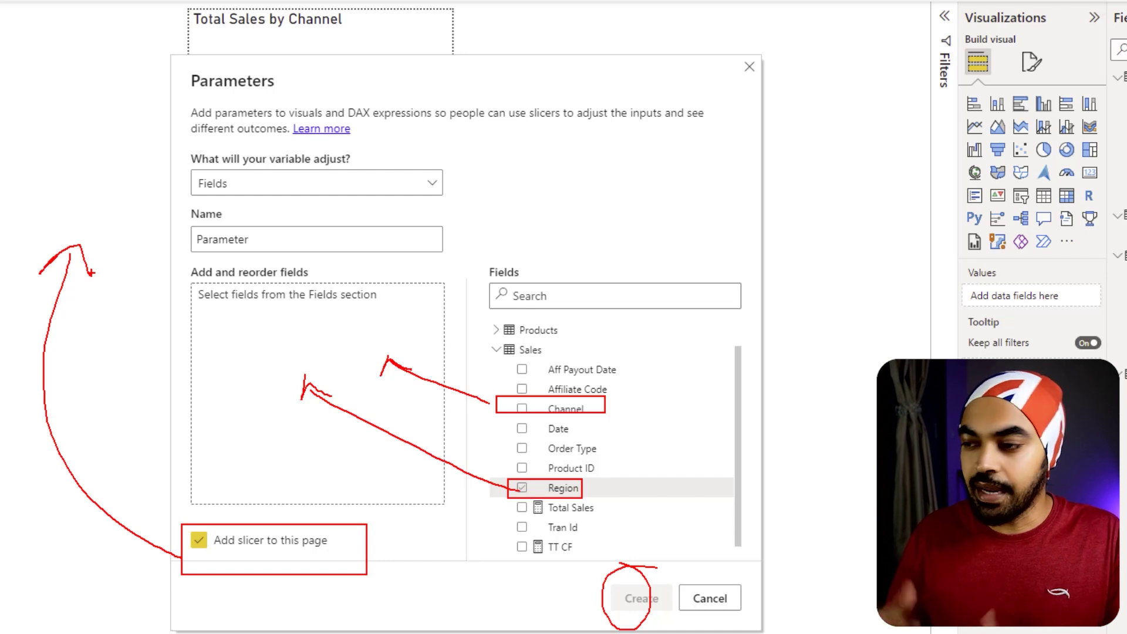
pyautogui.press('Escape')
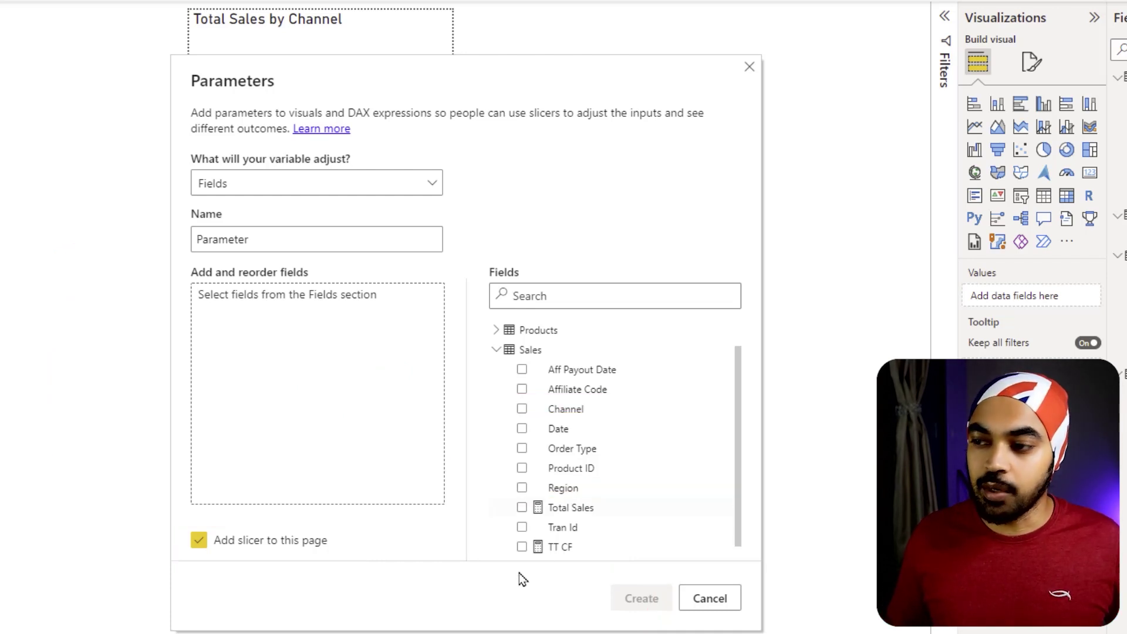
pyautogui.click(710, 598)
# Inspect the ChartAxis table in Model view, then add an empty slicer in Report view.
pyautogui.click(17, 109)
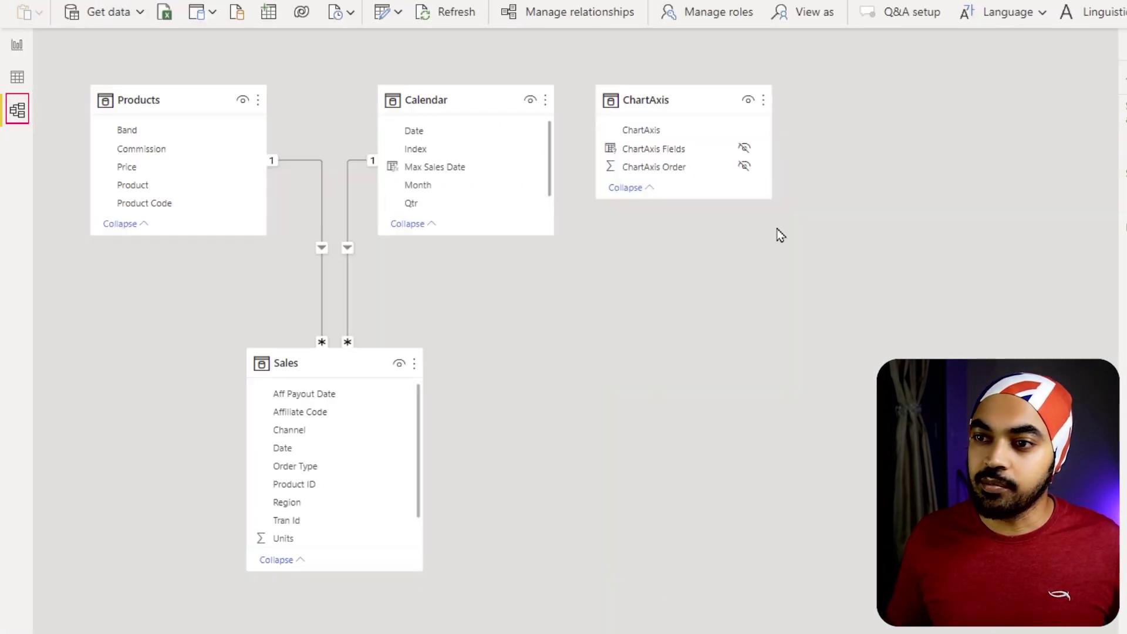
pyautogui.moveTo(579, 66); pyautogui.dragTo(795, 230)
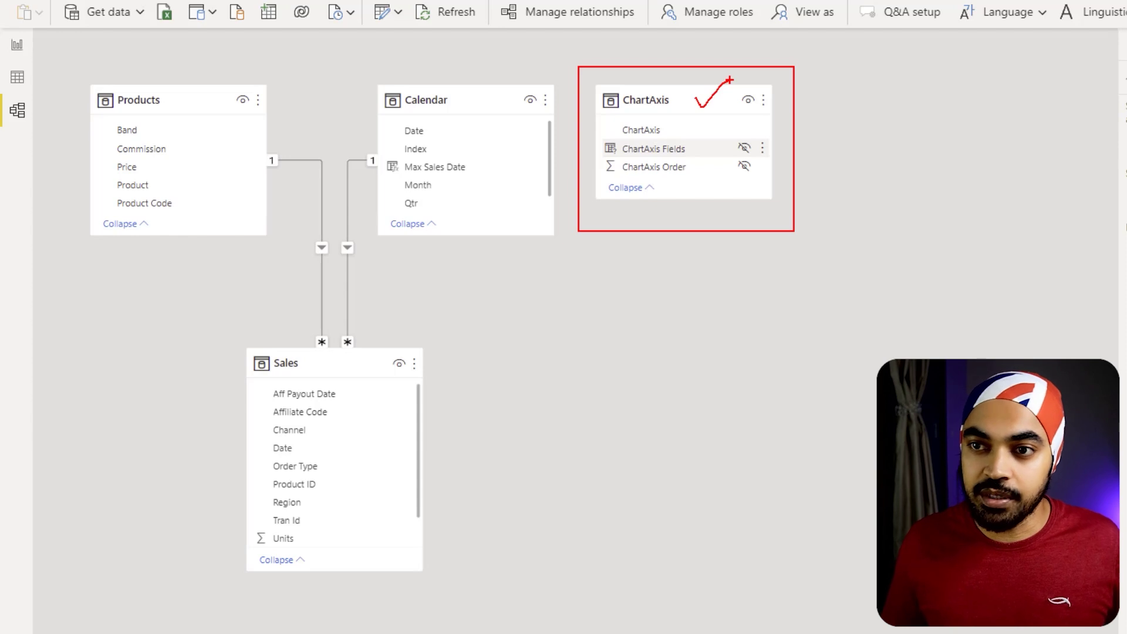
pyautogui.press('Escape')
pyautogui.click(22, 47)
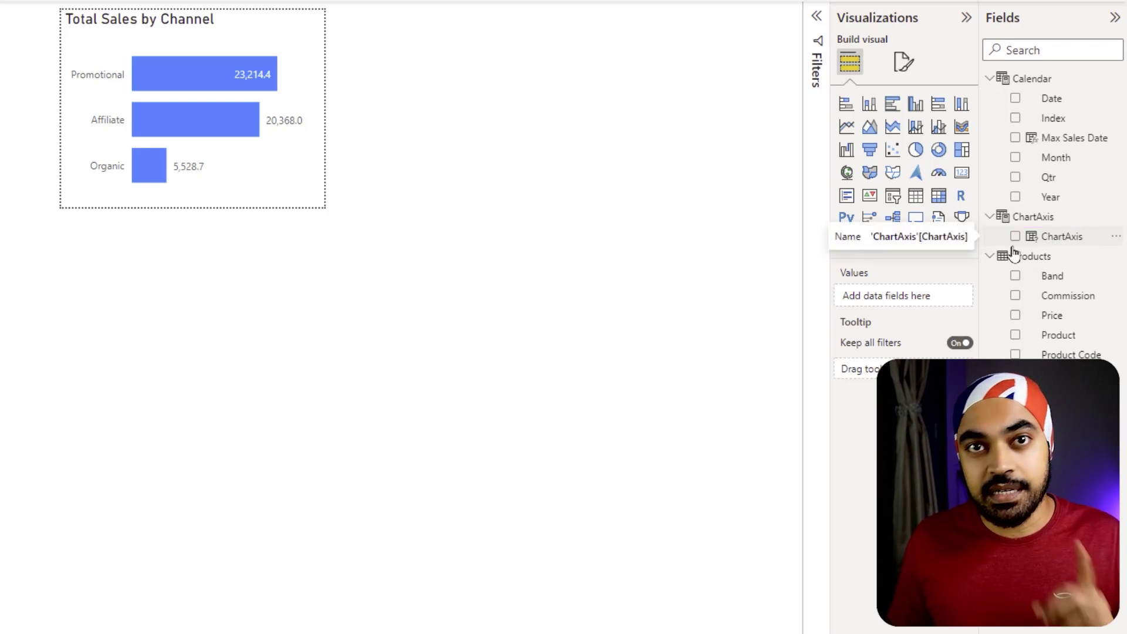
pyautogui.click(895, 199)
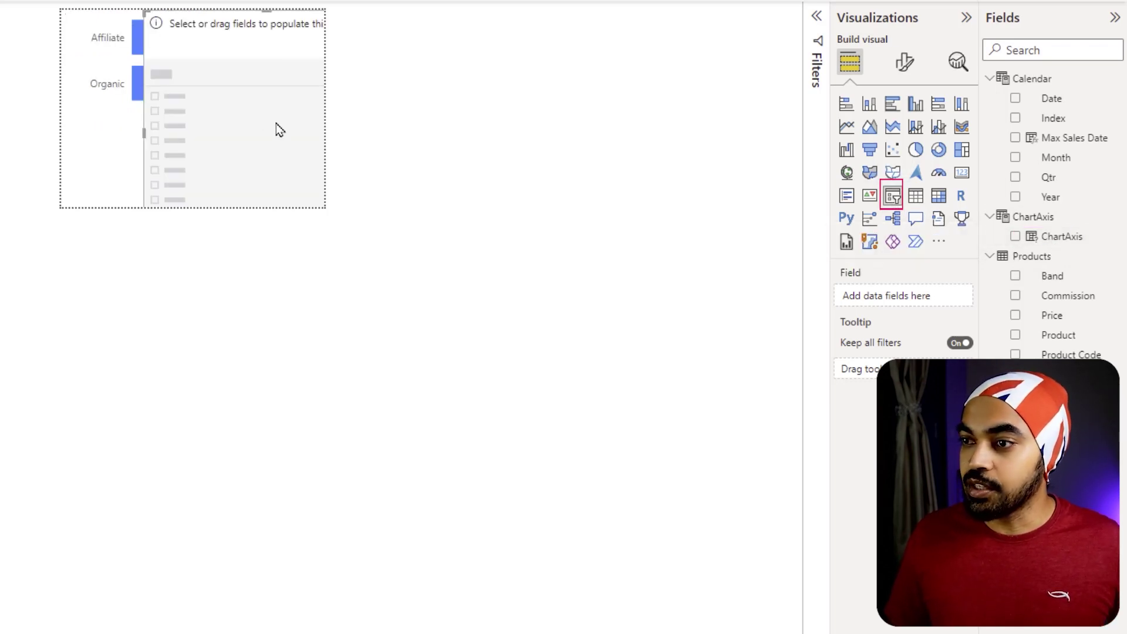
# Put the ChartAxis field in the slicer and resize it over the bar chart.
pyautogui.moveTo(1060, 237); pyautogui.dragTo(932, 309)
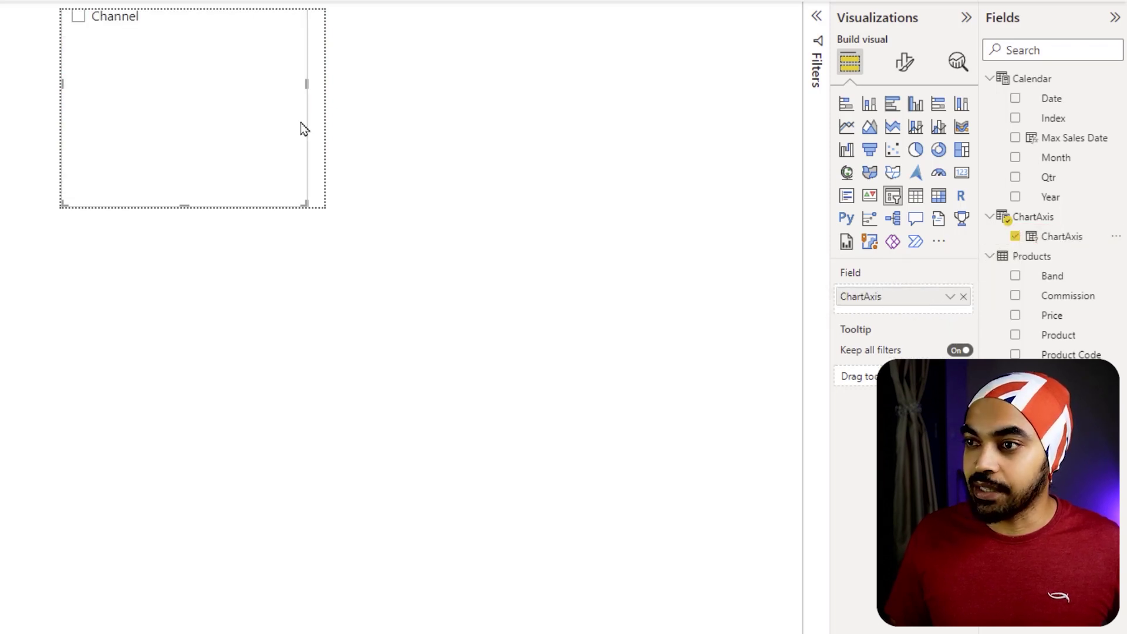
pyautogui.moveTo(302, 203); pyautogui.dragTo(225, 162)
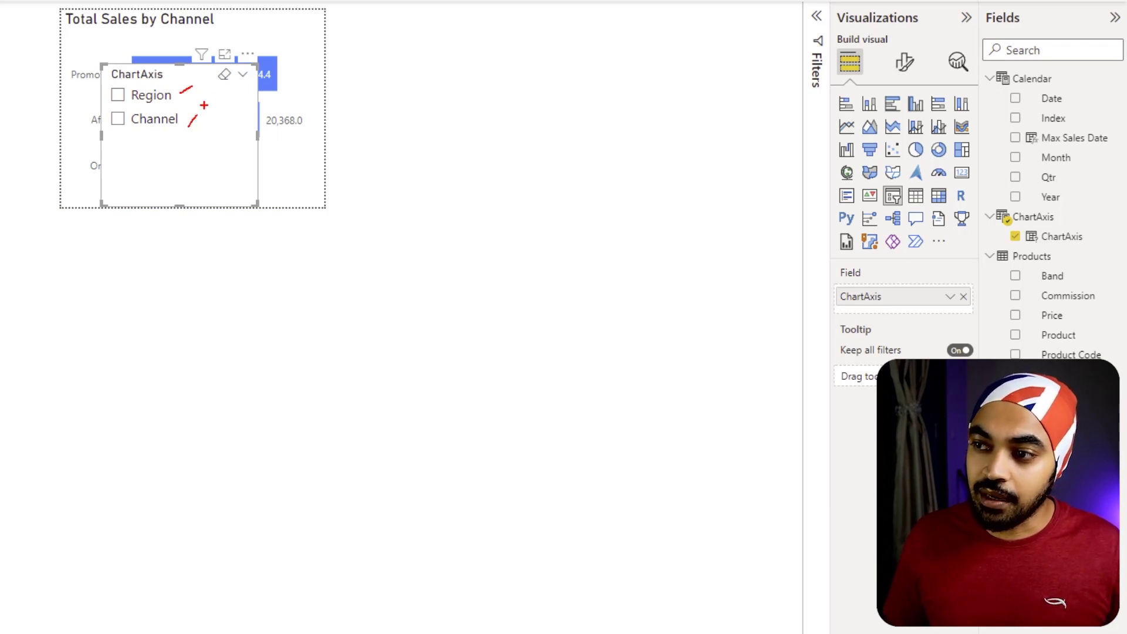
pyautogui.moveTo(165, 101); pyautogui.dragTo(227, 101)
pyautogui.moveTo(244, 55); pyautogui.dragTo(247, 124)
# Select Region in the ChartAxis slicer.
pyautogui.click(226, 155)
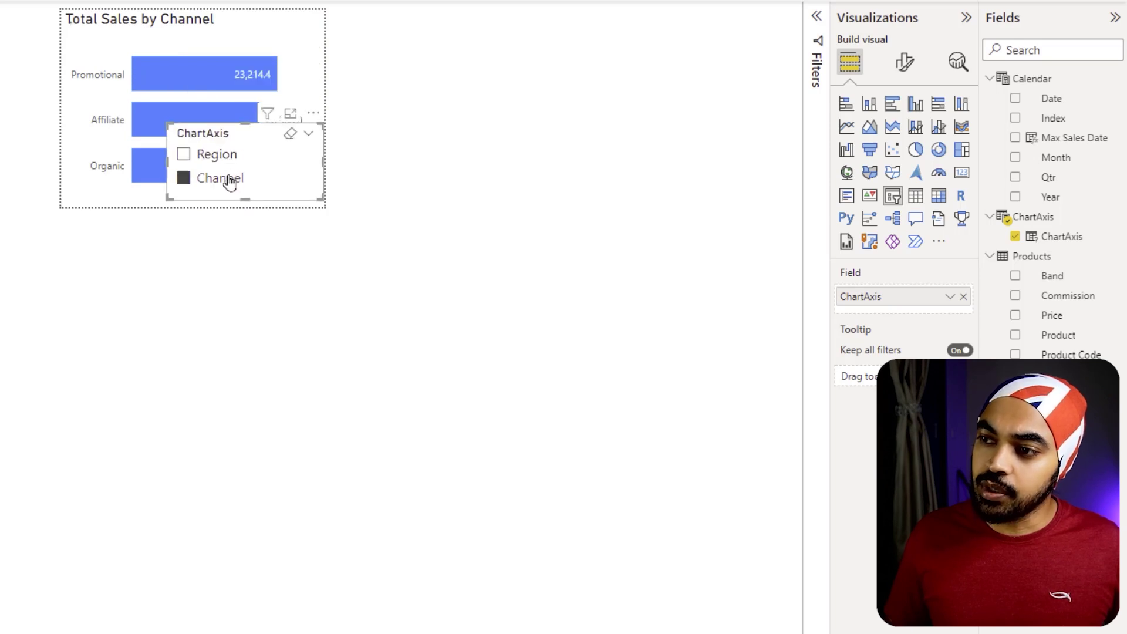
pyautogui.click(221, 157)
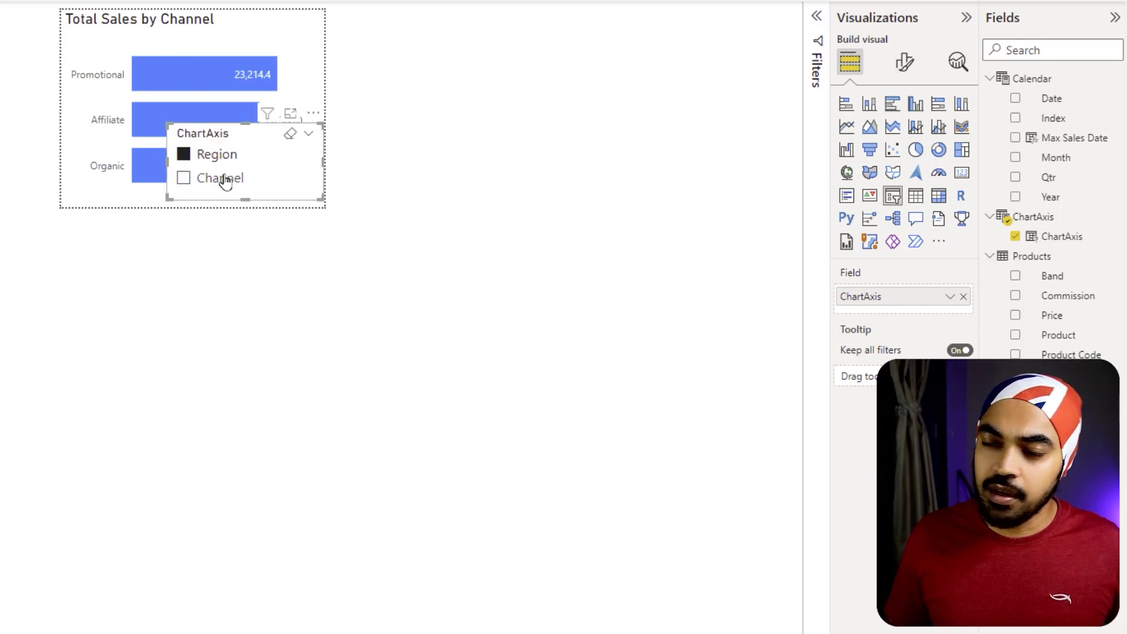
pyautogui.moveTo(169, 127); pyautogui.dragTo(245, 188)
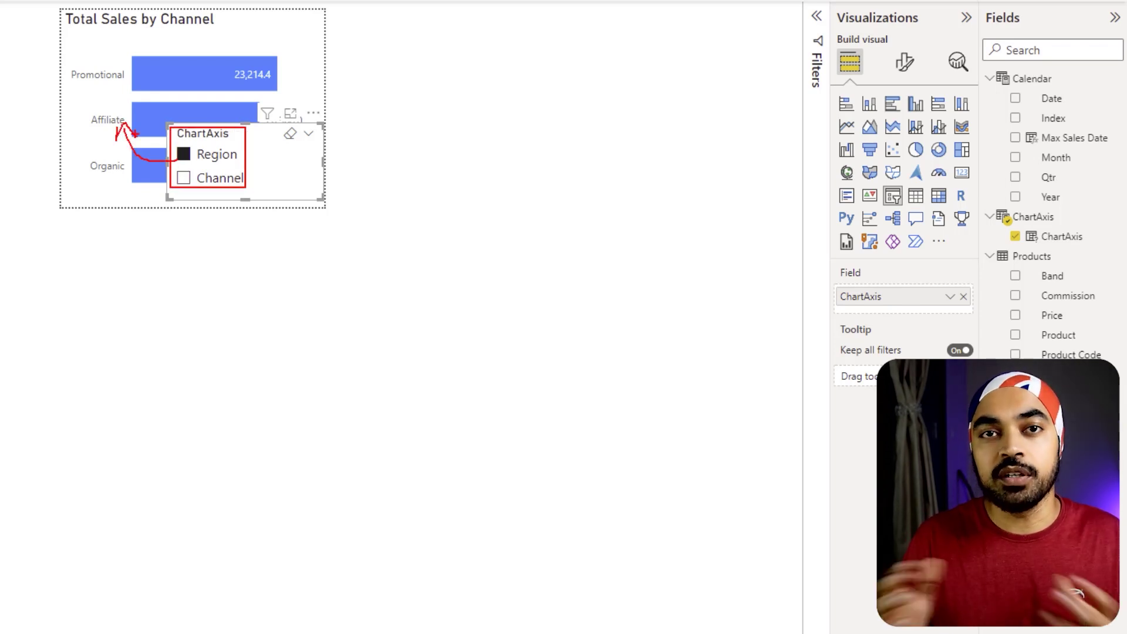
pyautogui.press('Escape')
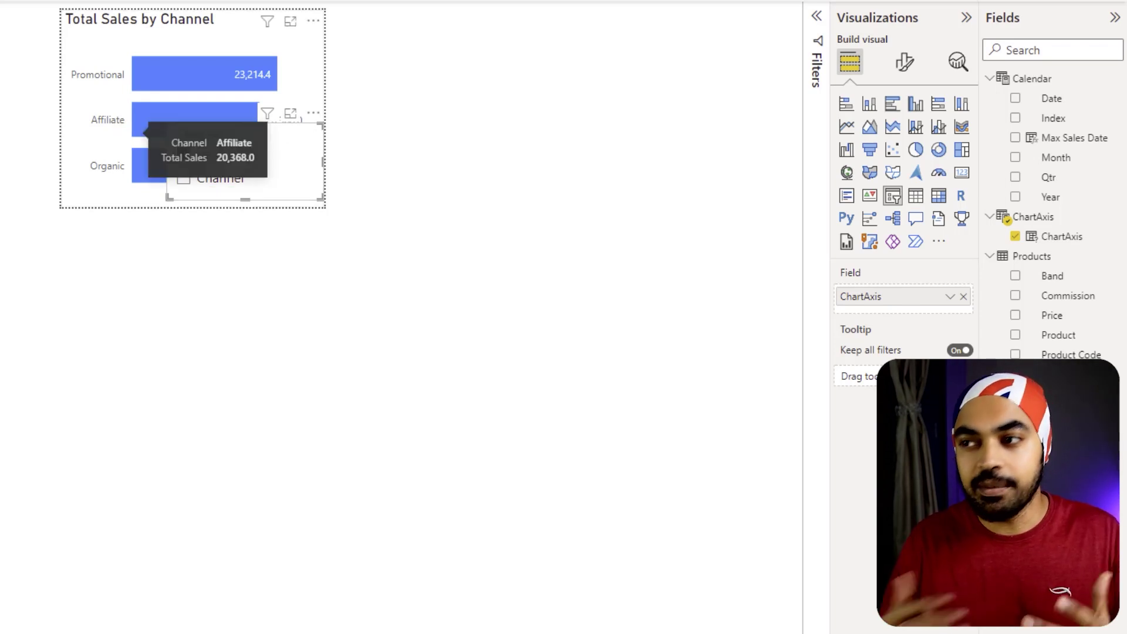
pyautogui.click(436, 185)
pyautogui.click(305, 175)
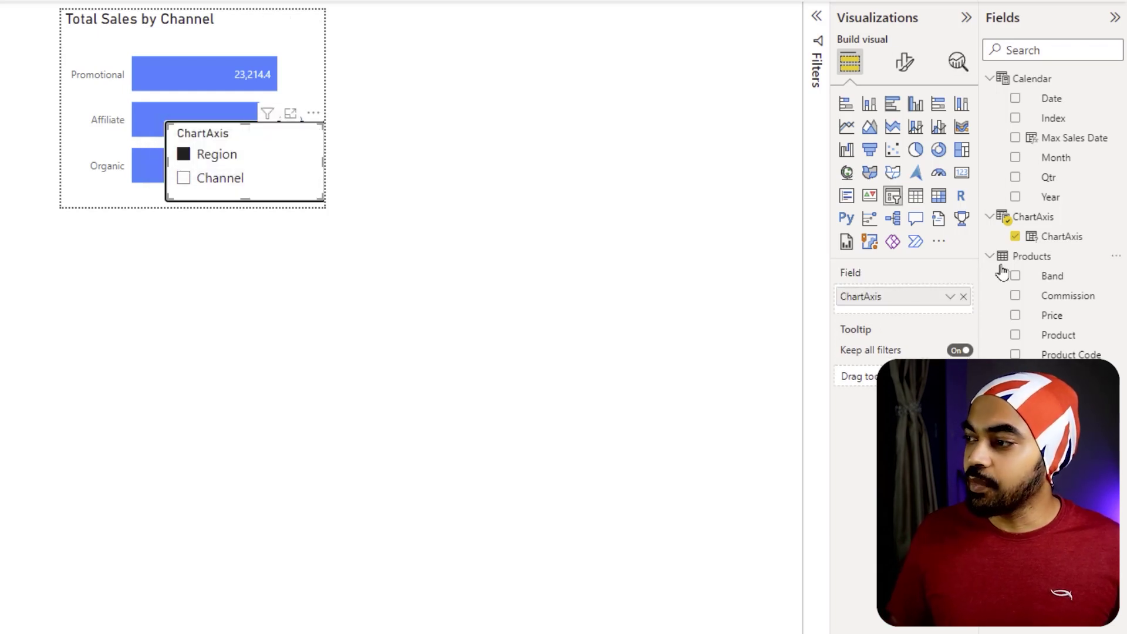
pyautogui.moveTo(1034, 229); pyautogui.dragTo(1090, 245)
# Replace Channel with ChartAxis on the bar chart's Y-axis.
pyautogui.moveTo(91, 89); pyautogui.dragTo(136, 204)
pyautogui.press('Escape')
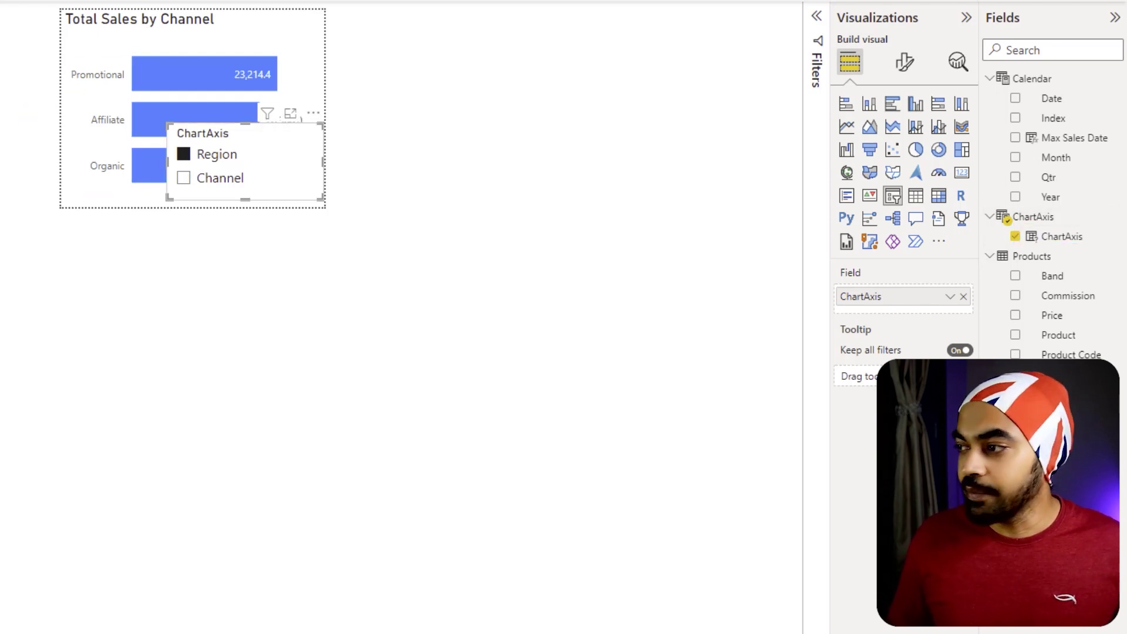
pyautogui.click(103, 35)
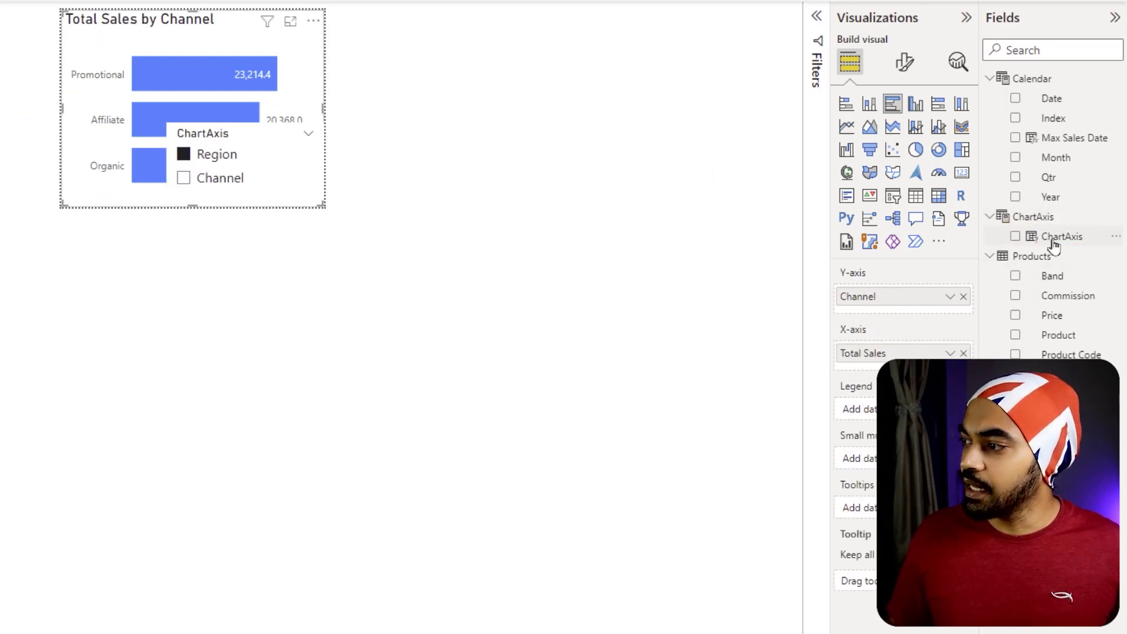
pyautogui.moveTo(1025, 233); pyautogui.dragTo(1107, 245)
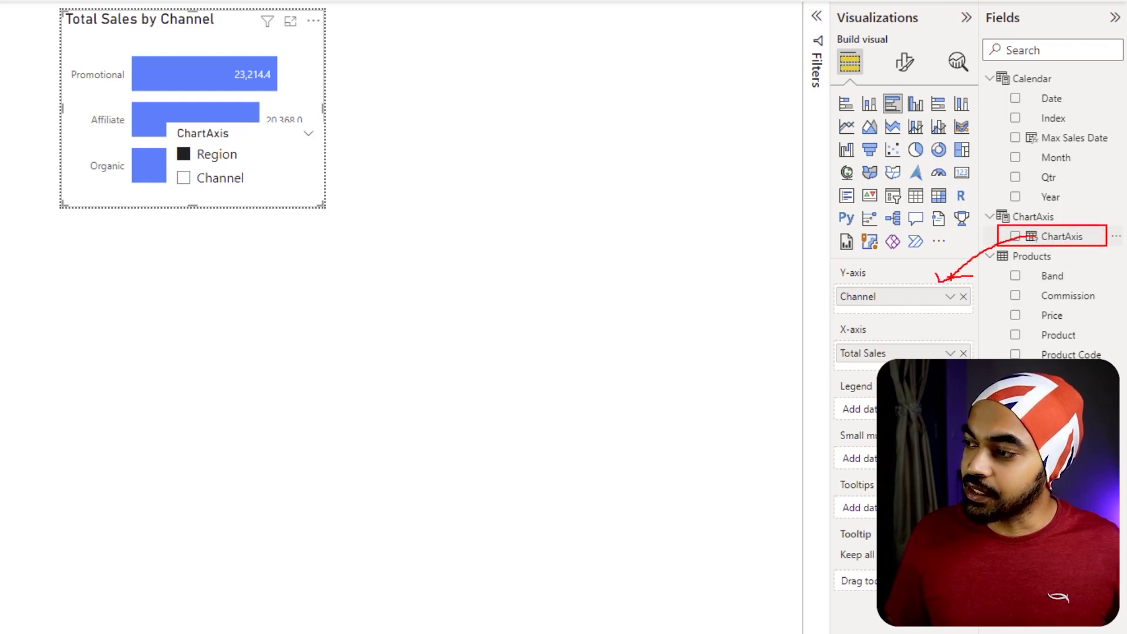
pyautogui.press('Escape')
pyautogui.click(963, 296)
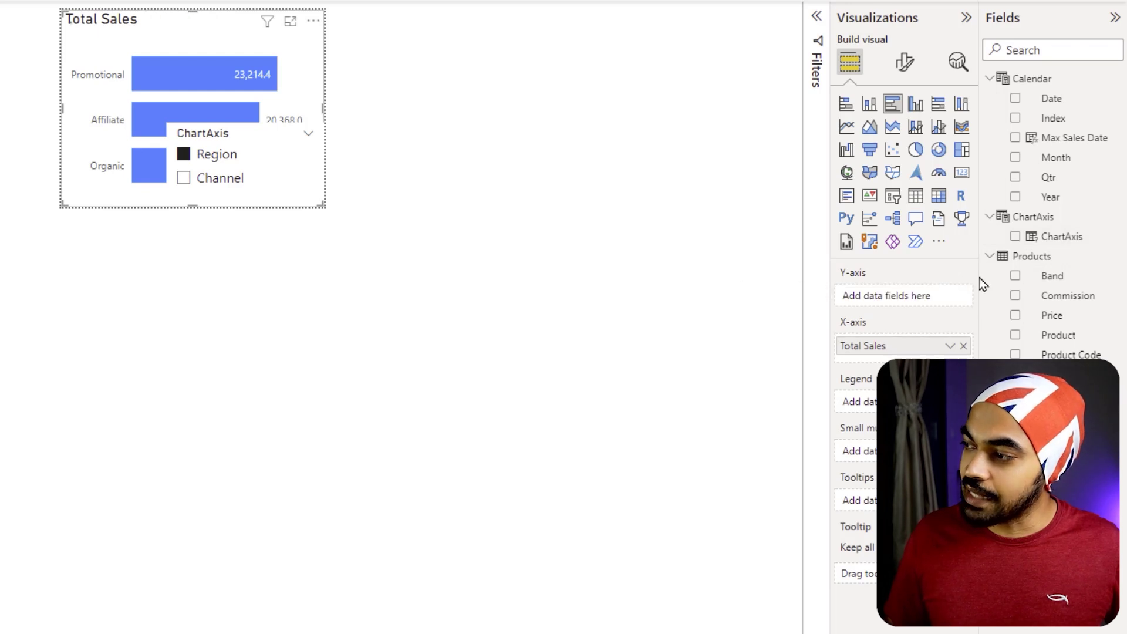
pyautogui.moveTo(1048, 240); pyautogui.dragTo(904, 298)
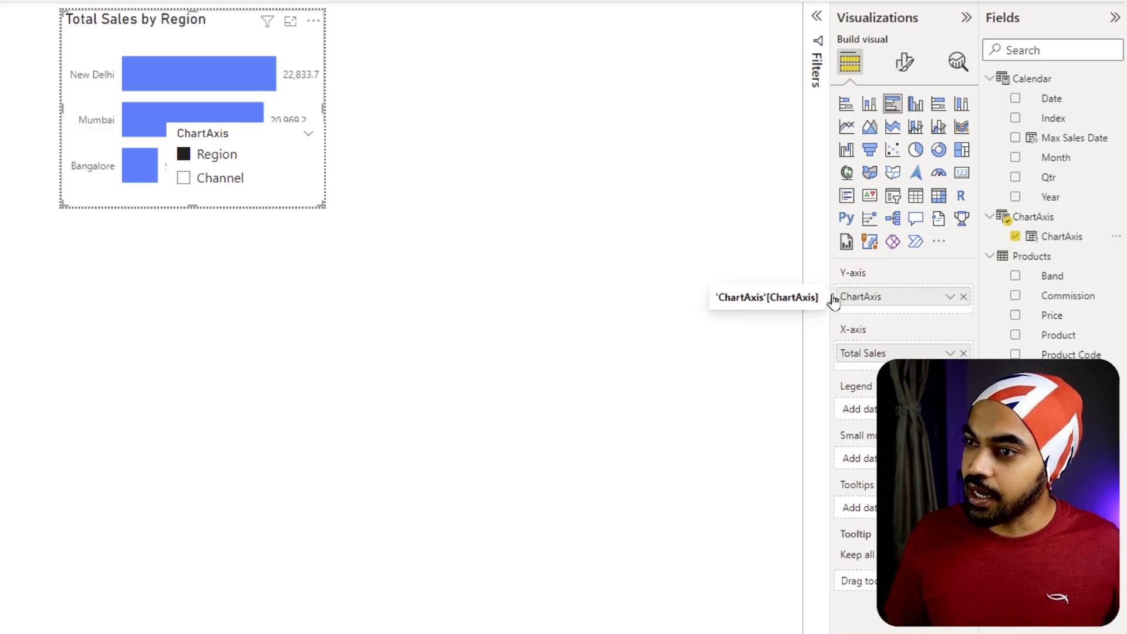
# Test the slicer by switching to Channel and back to Region, then open Page 1.
pyautogui.click(622, 323)
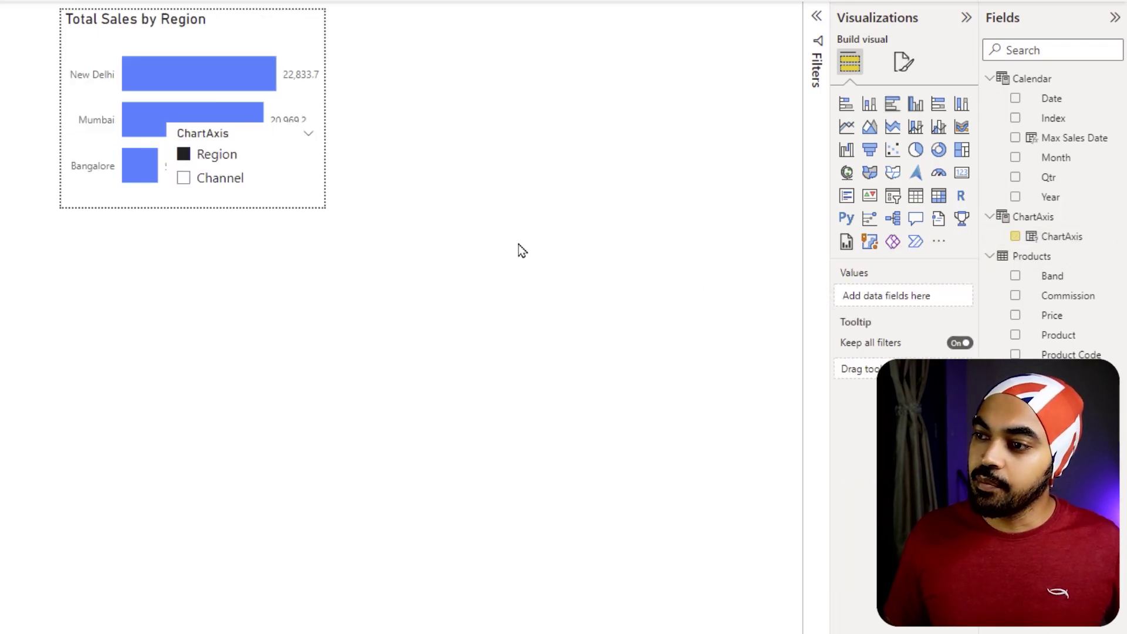
pyautogui.moveTo(176, 139); pyautogui.dragTo(251, 170)
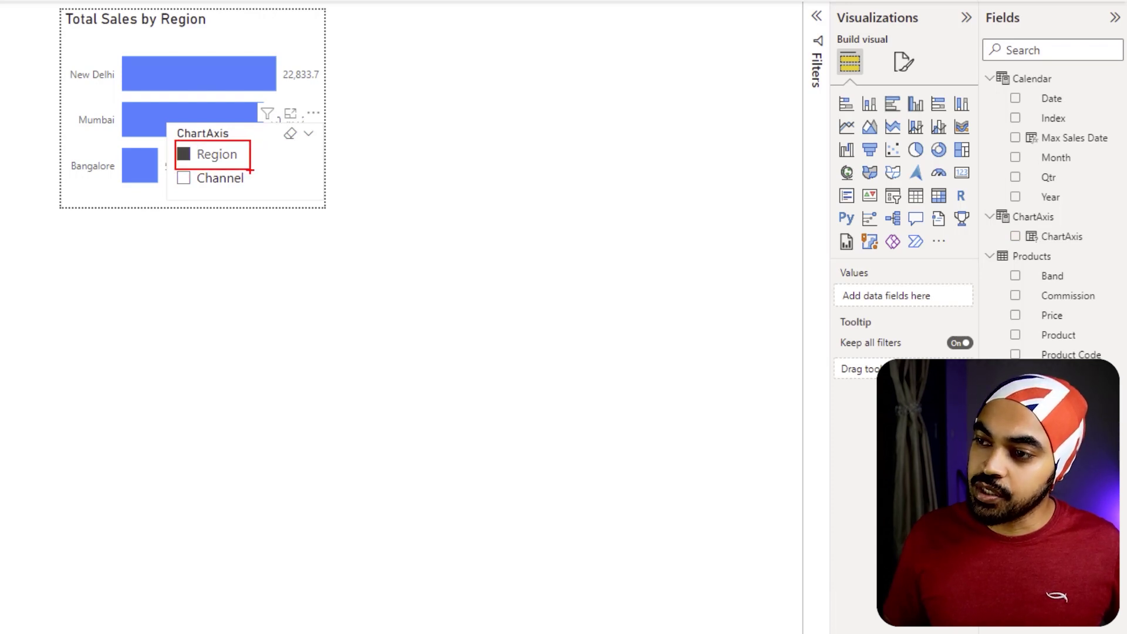
pyautogui.moveTo(64, 50); pyautogui.dragTo(122, 193)
pyautogui.press('Escape')
pyautogui.click(228, 181)
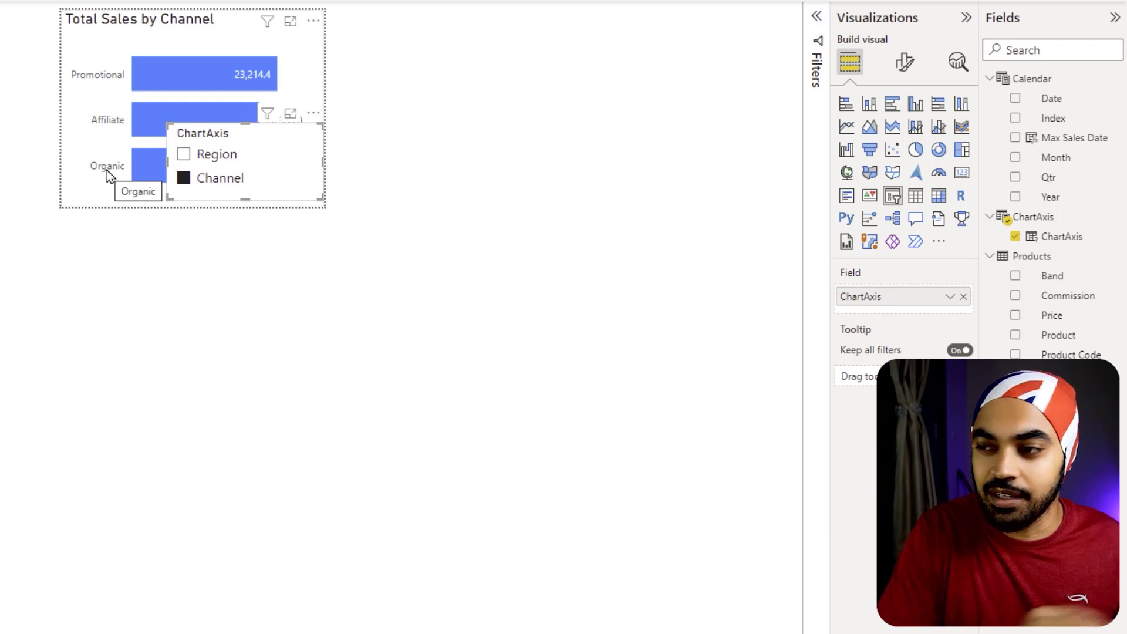
pyautogui.press('Escape')
pyautogui.click(263, 155)
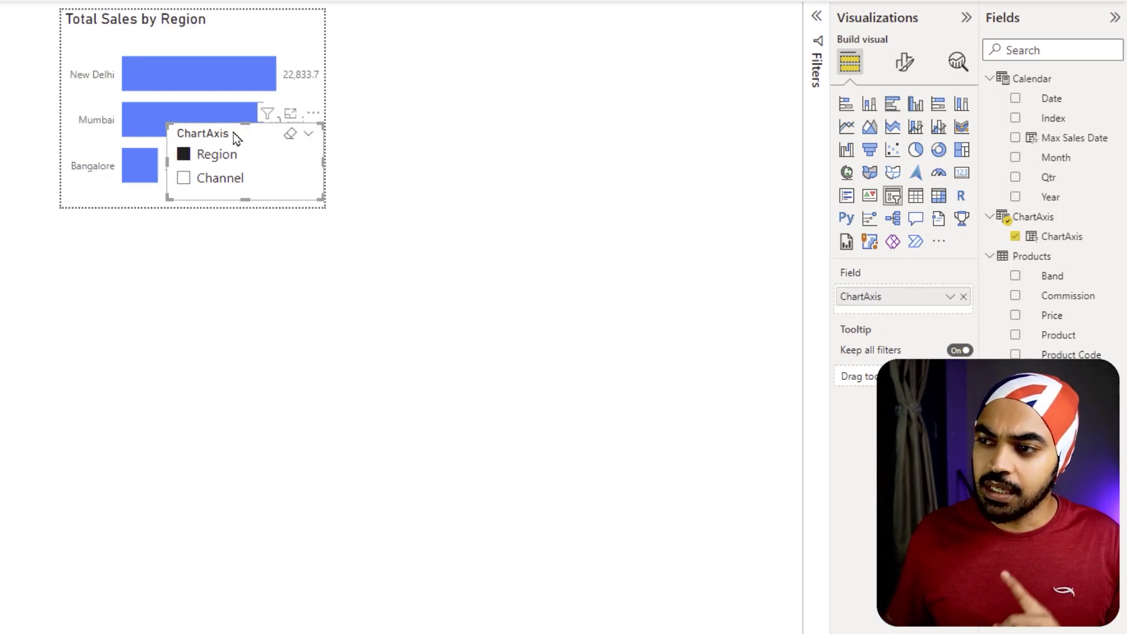
pyautogui.click(101, 262)
pyautogui.click(80, 604)
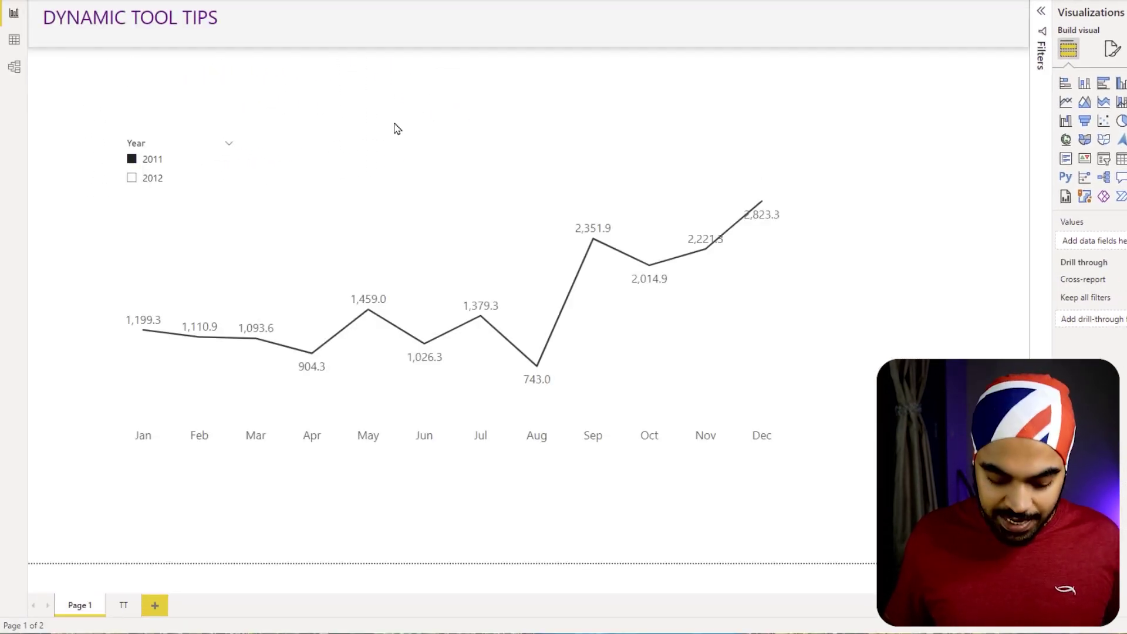
# Paste the ChartAxis slicer beside the Year slicer, set it to Channel, and view the Jul tooltip.
pyautogui.hotkey('ctrl', 'v')
pyautogui.moveTo(251, 143); pyautogui.dragTo(354, 155)
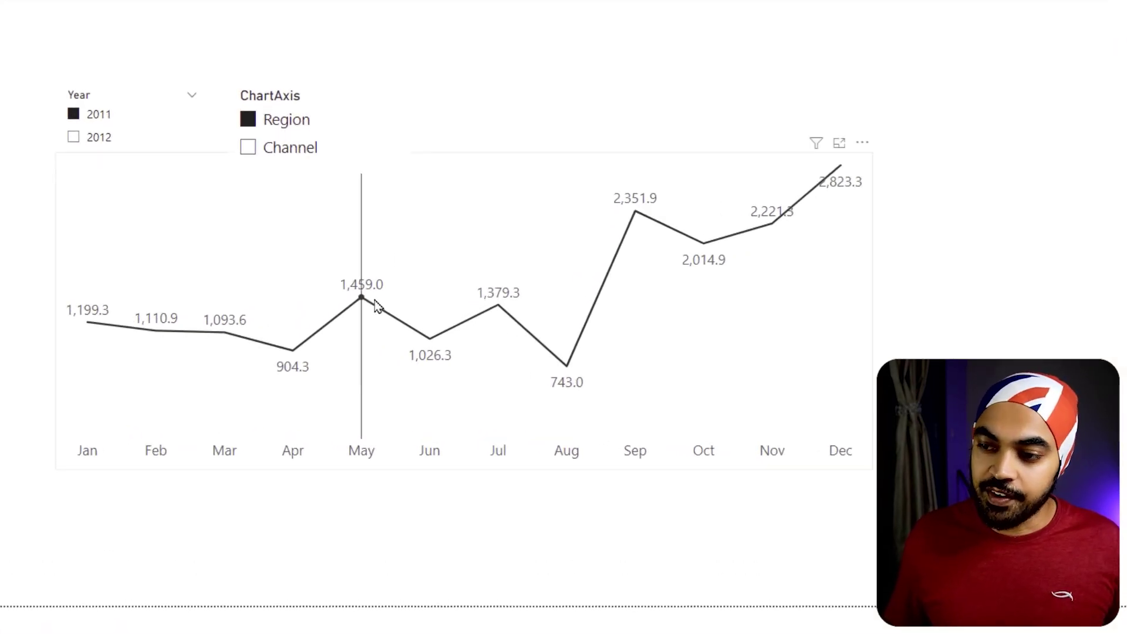
pyautogui.moveTo(370, 301)
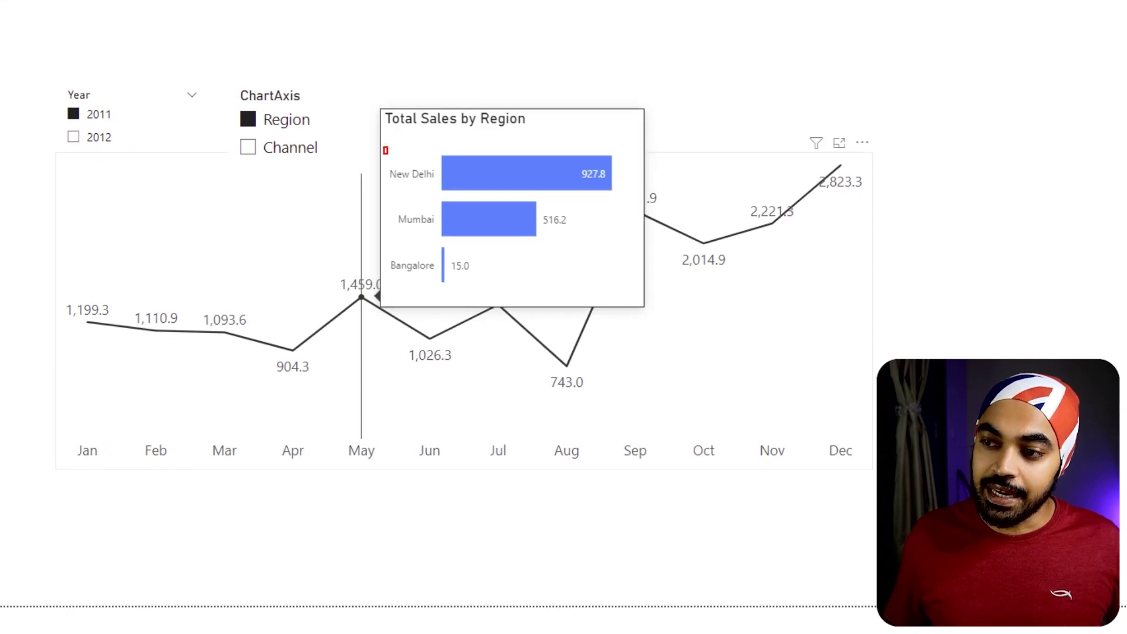
pyautogui.click(311, 156)
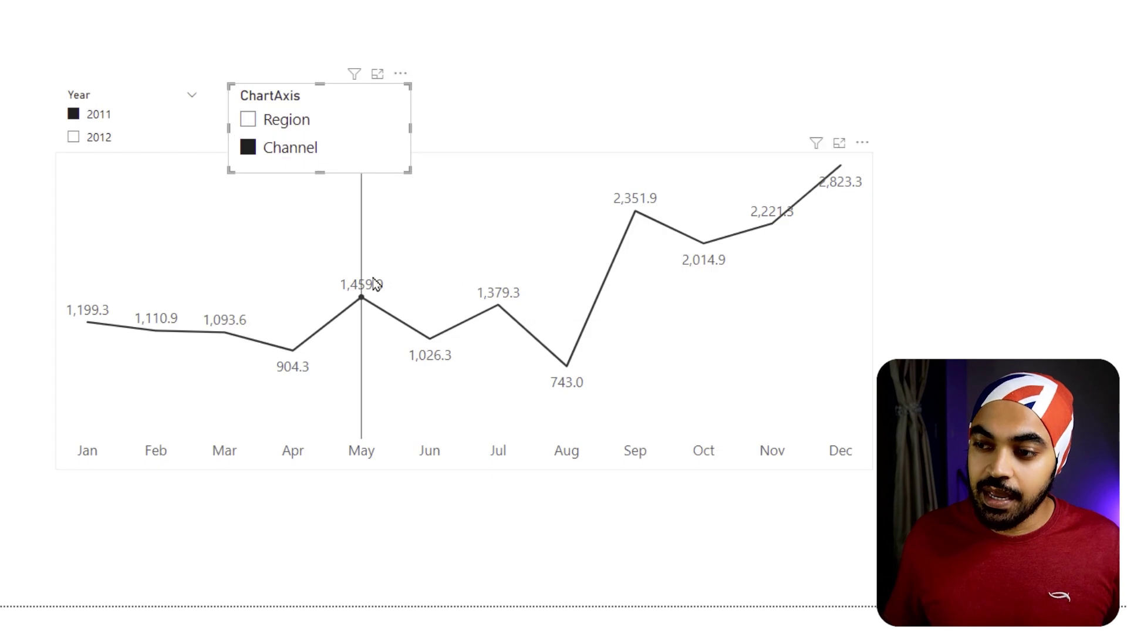
pyautogui.moveTo(376, 285)
pyautogui.moveTo(401, 140); pyautogui.dragTo(464, 264)
pyautogui.press('Escape')
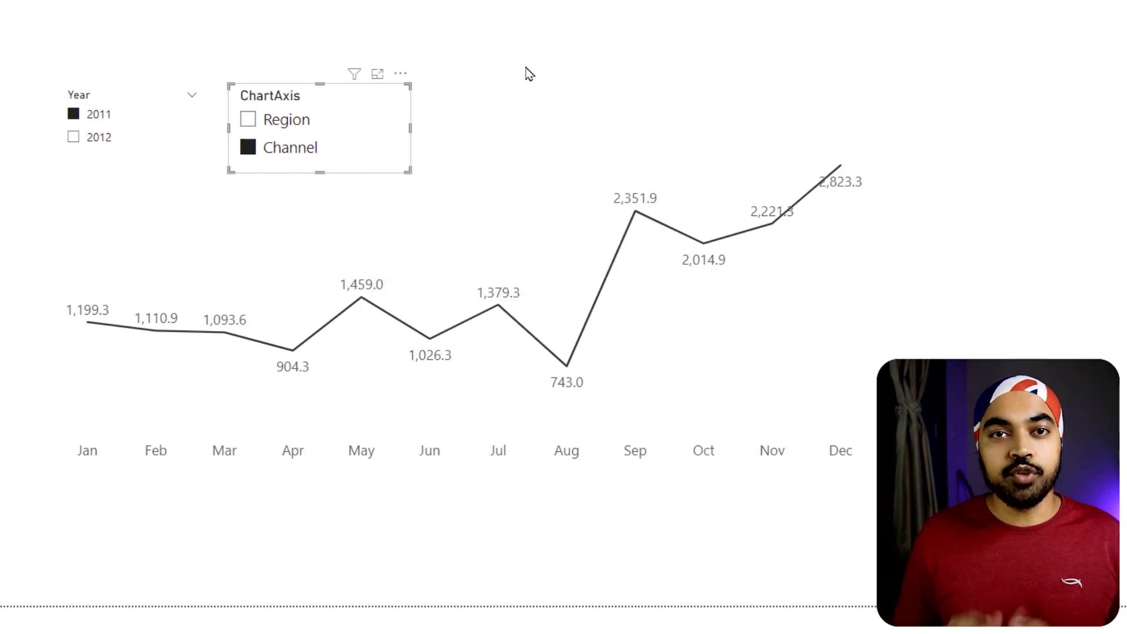
pyautogui.moveTo(499, 281)
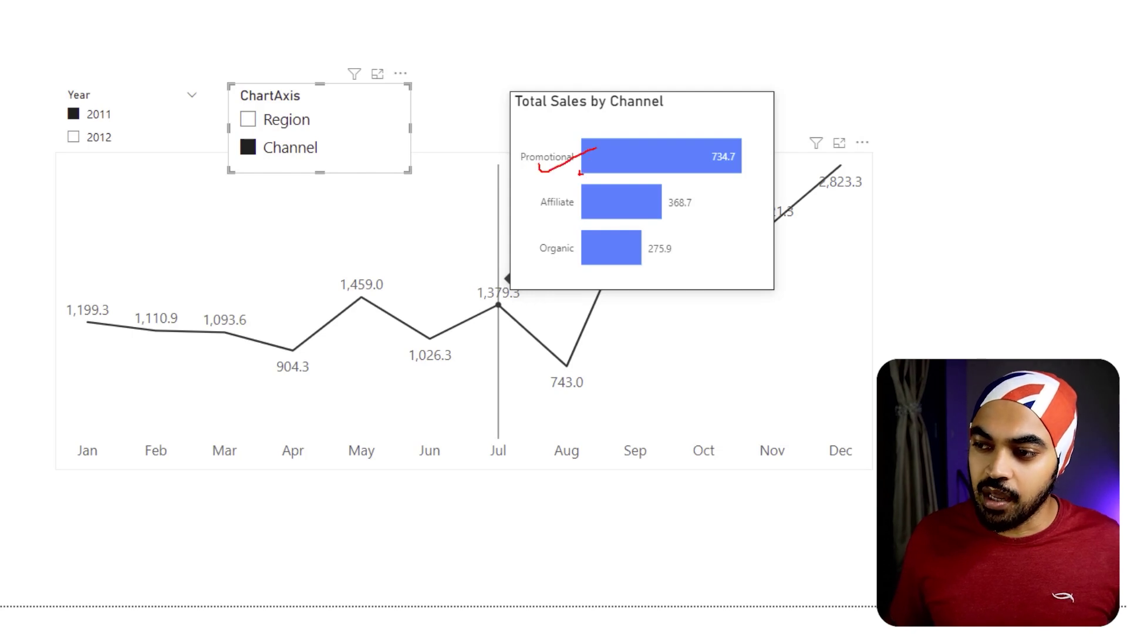
# Set Page 1's ChartAxis slicer to Region and view the Total Sales by Region tooltip.
pyautogui.click(293, 122)
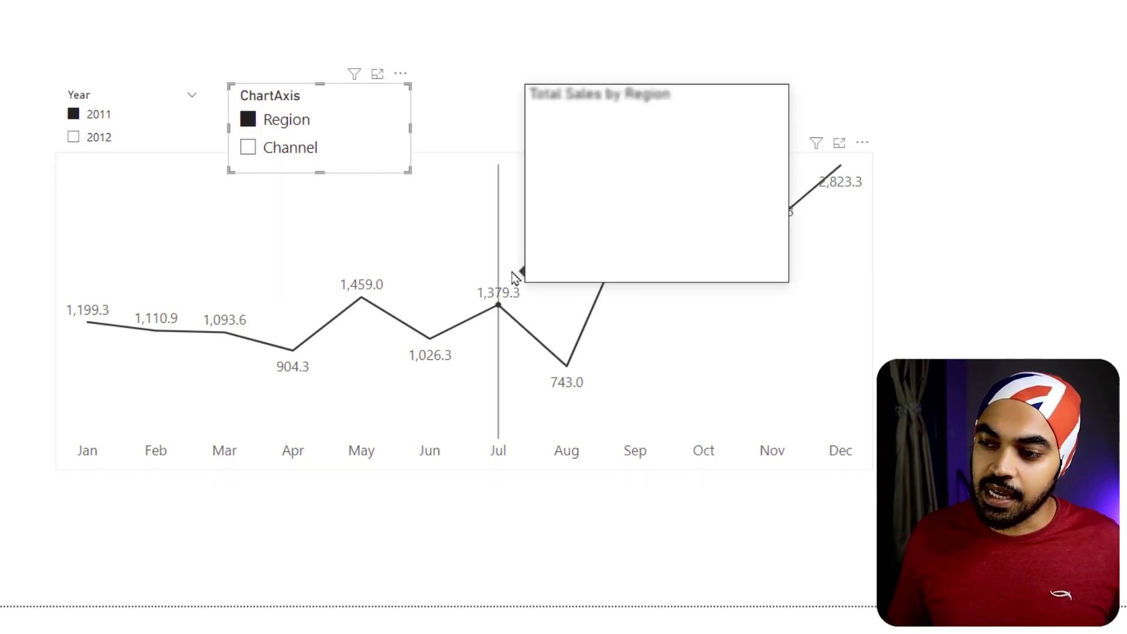
pyautogui.moveTo(539, 137); pyautogui.dragTo(597, 262)
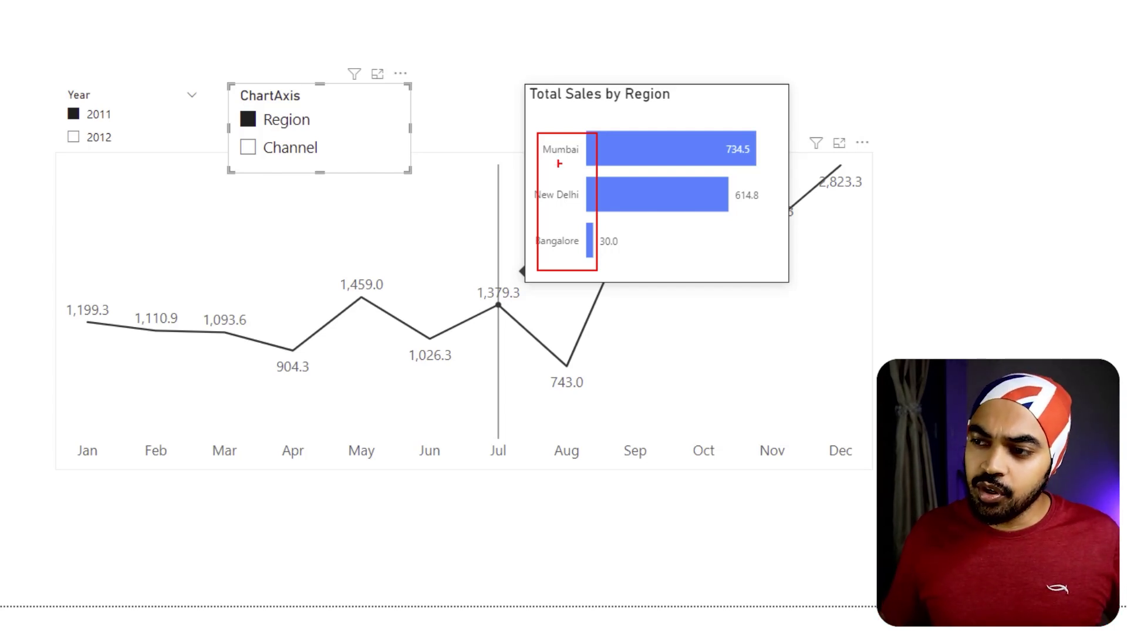
pyautogui.moveTo(244, 104); pyautogui.dragTo(325, 134)
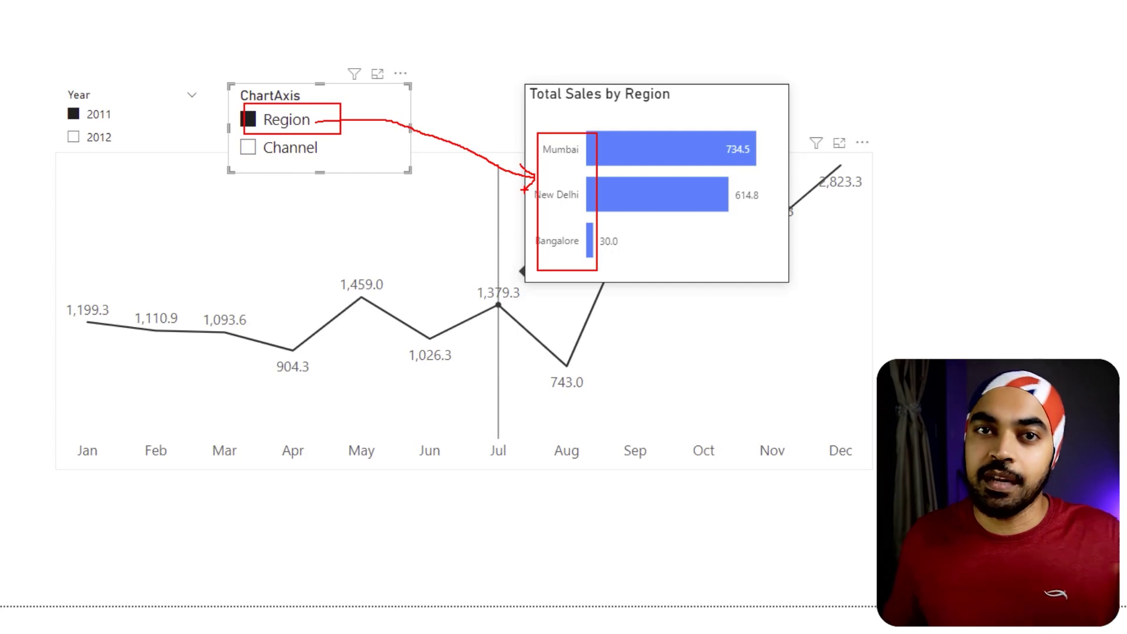
pyautogui.moveTo(238, 130); pyautogui.dragTo(334, 149)
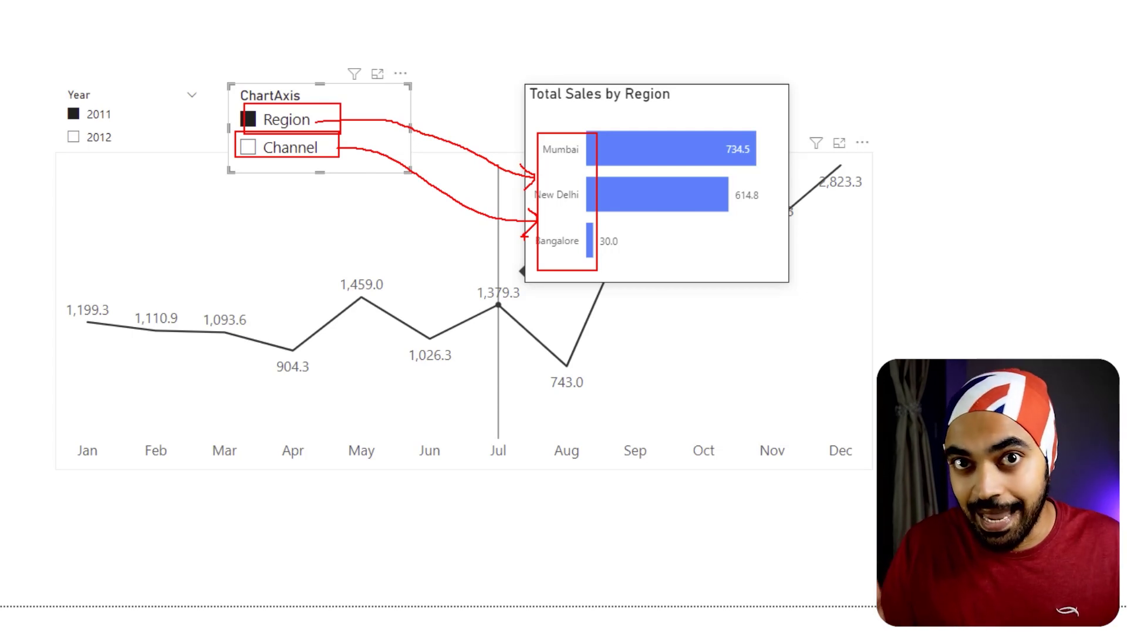
pyautogui.press('Escape')
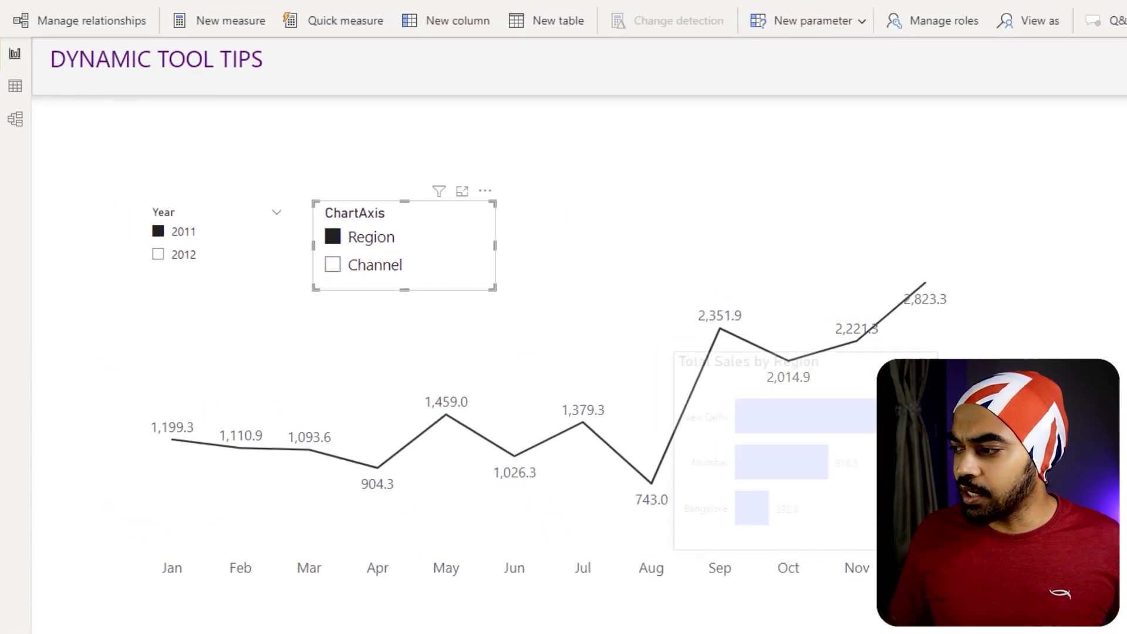
pyautogui.click(399, 179)
pyautogui.click(288, 246)
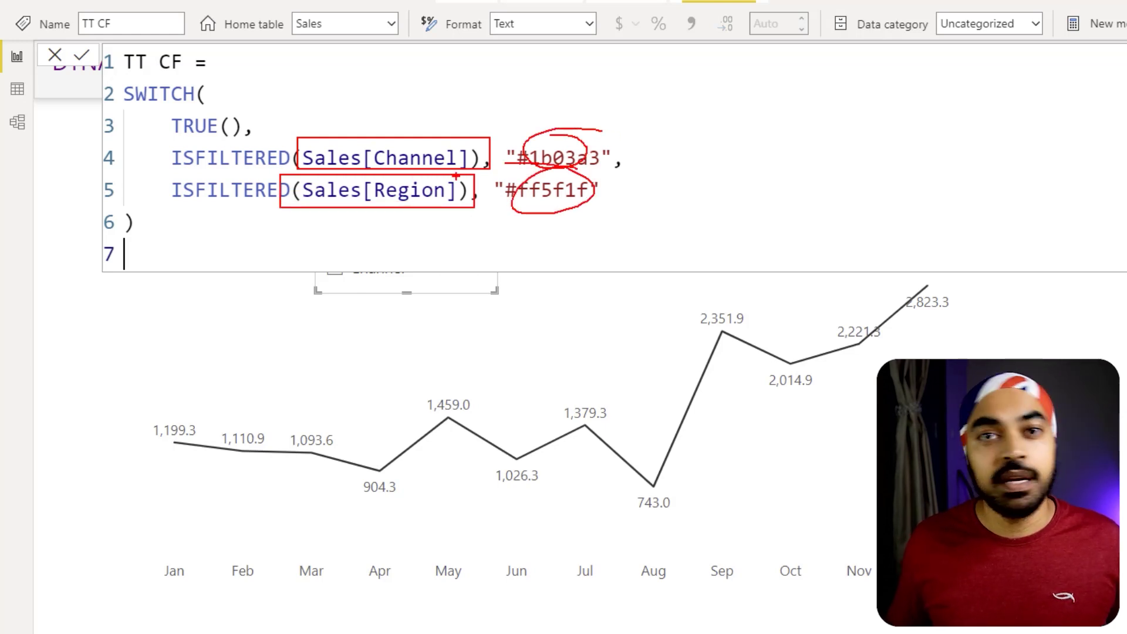
pyautogui.press('Return')
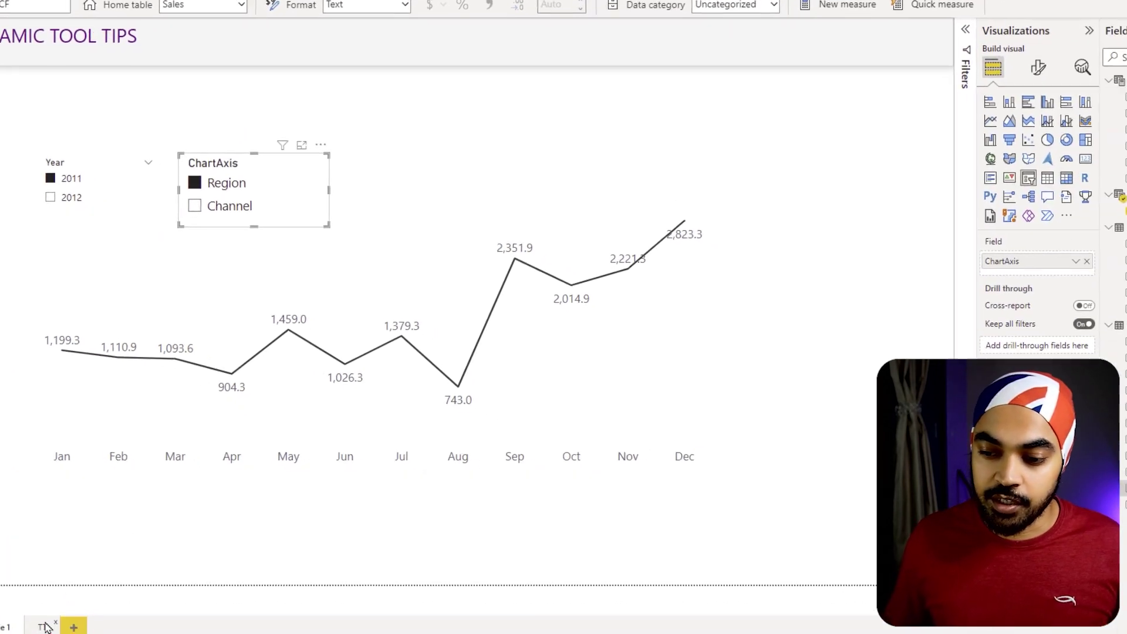
# On the TT page, open conditional formatting for the bar chart's bar colour.
pyautogui.click(38, 624)
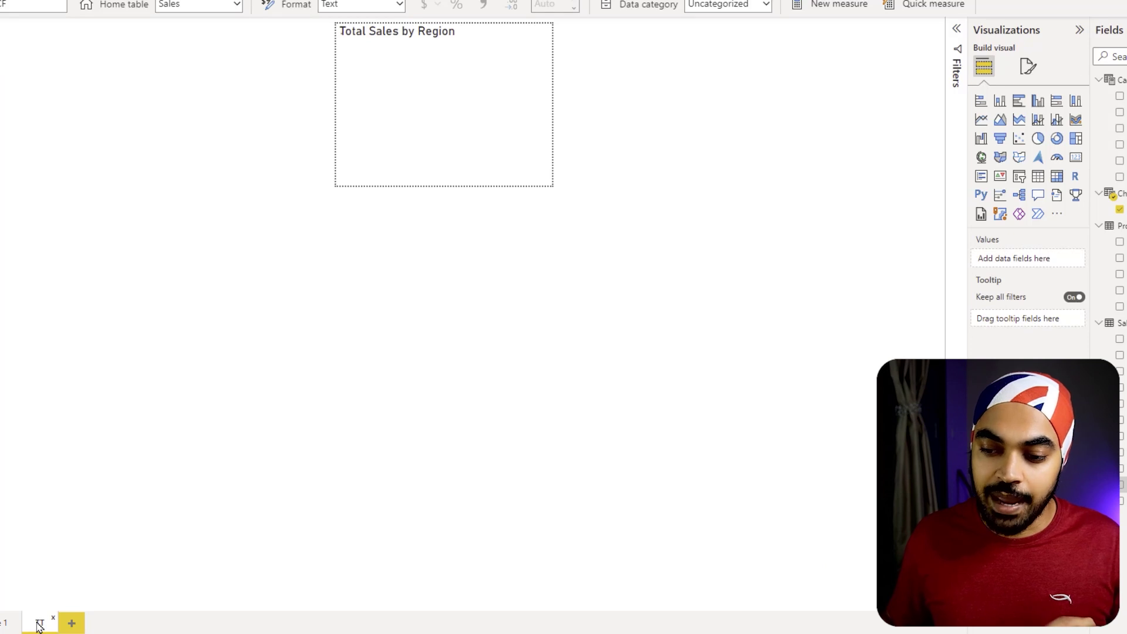
pyautogui.click(541, 165)
pyautogui.click(1029, 66)
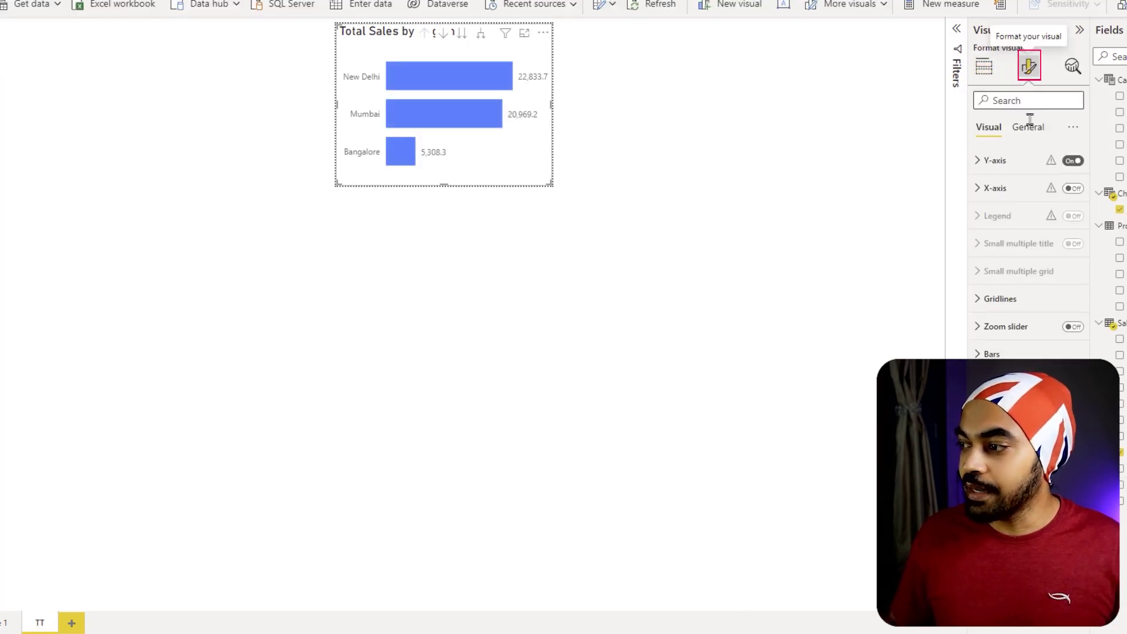
pyautogui.click(998, 355)
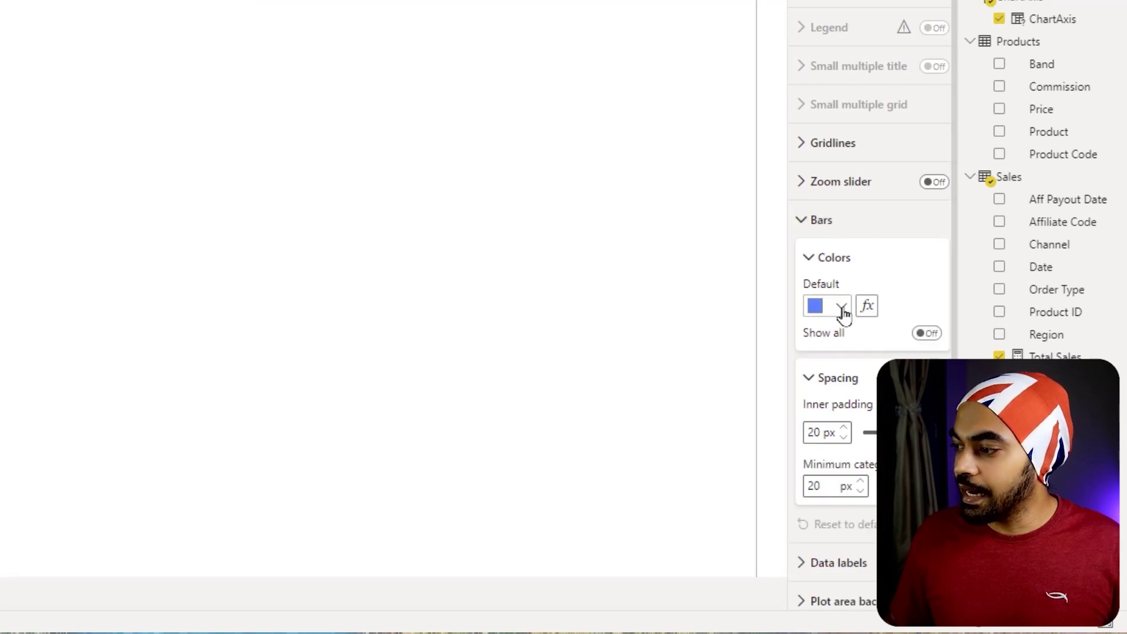
pyautogui.click(868, 307)
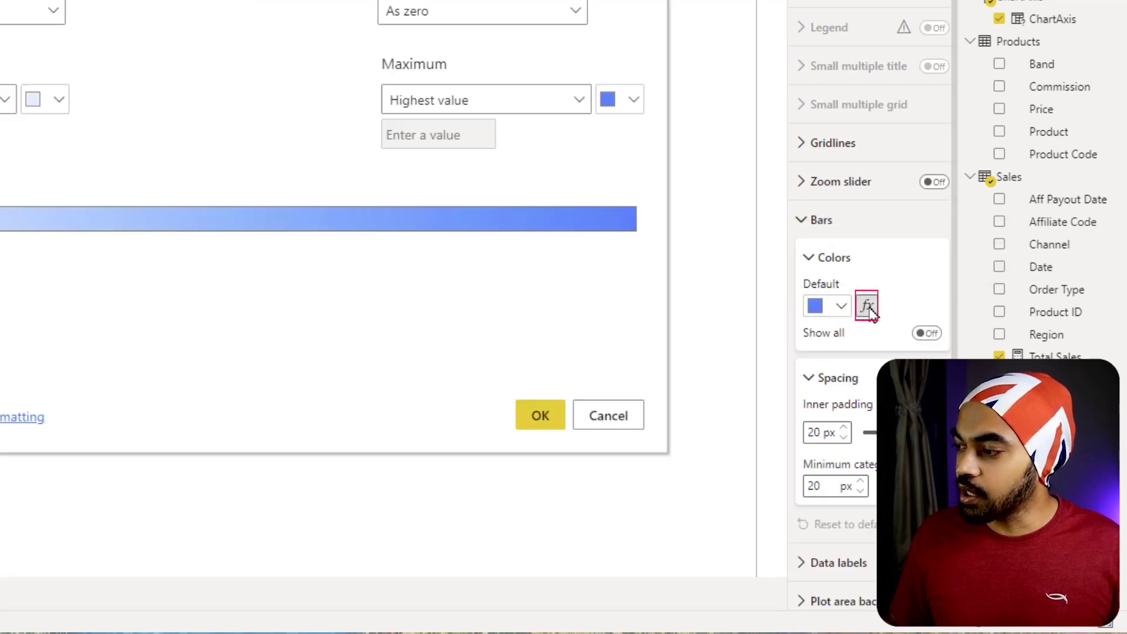
# Colour the bars by field value from the TT CF measure, then return to Page 1.
pyautogui.click(370, 144)
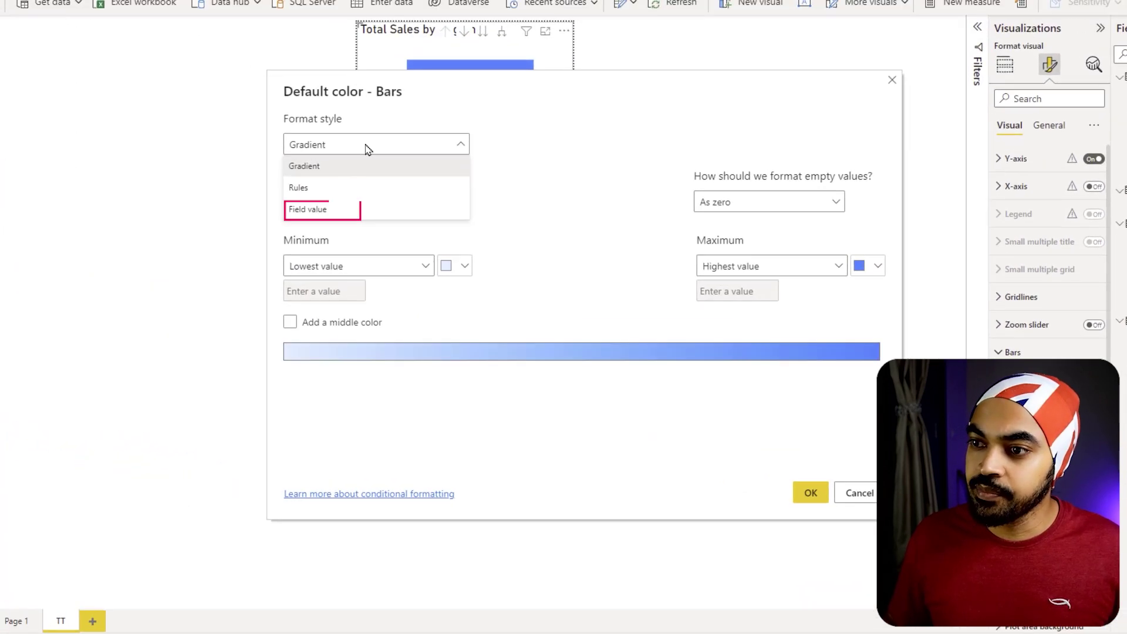
pyautogui.click(319, 212)
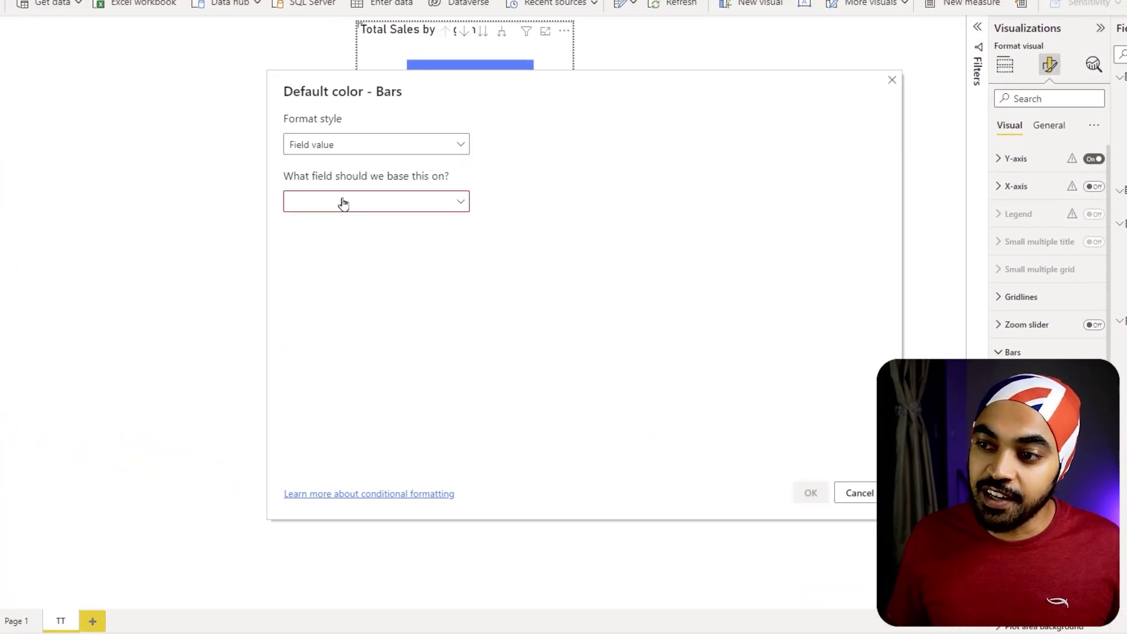
pyautogui.click(344, 204)
pyautogui.write('cf')
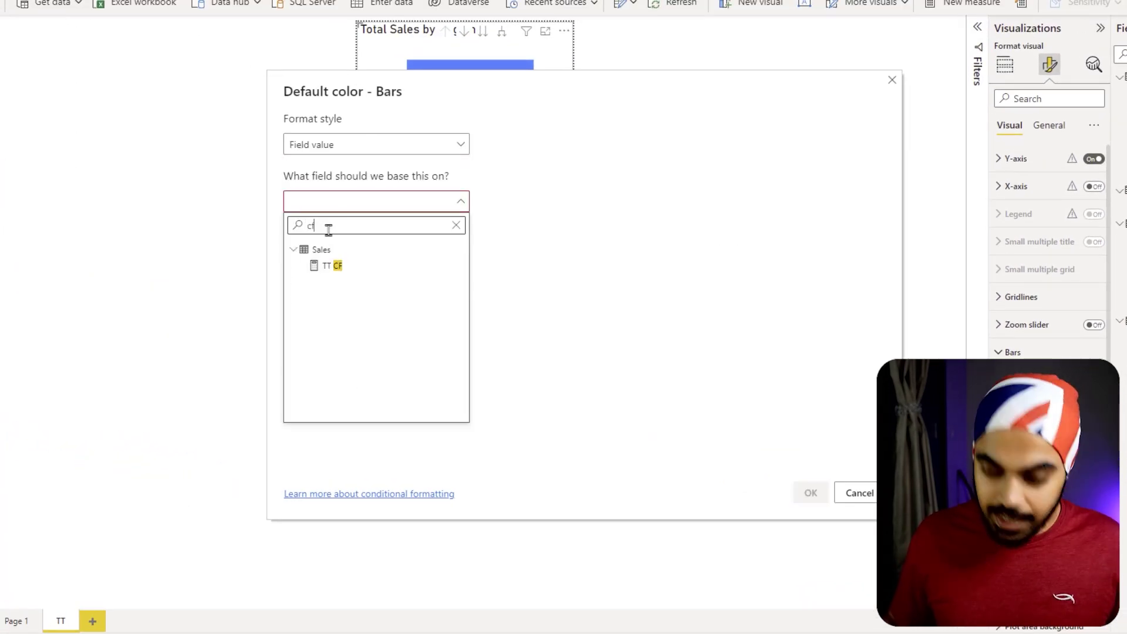
pyautogui.click(327, 265)
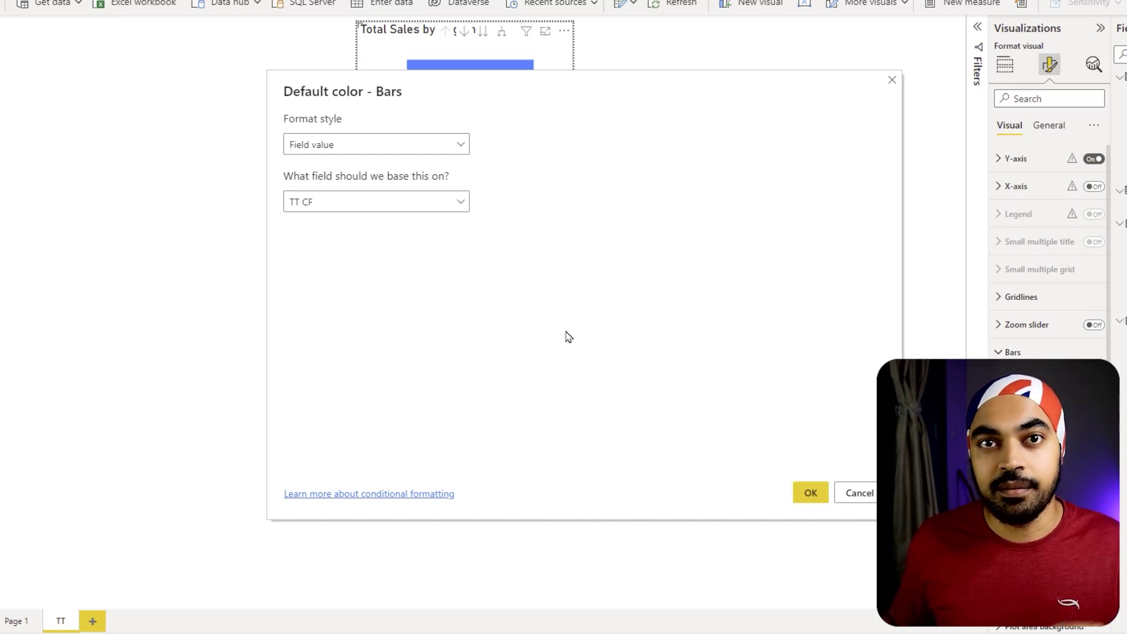
pyautogui.click(814, 498)
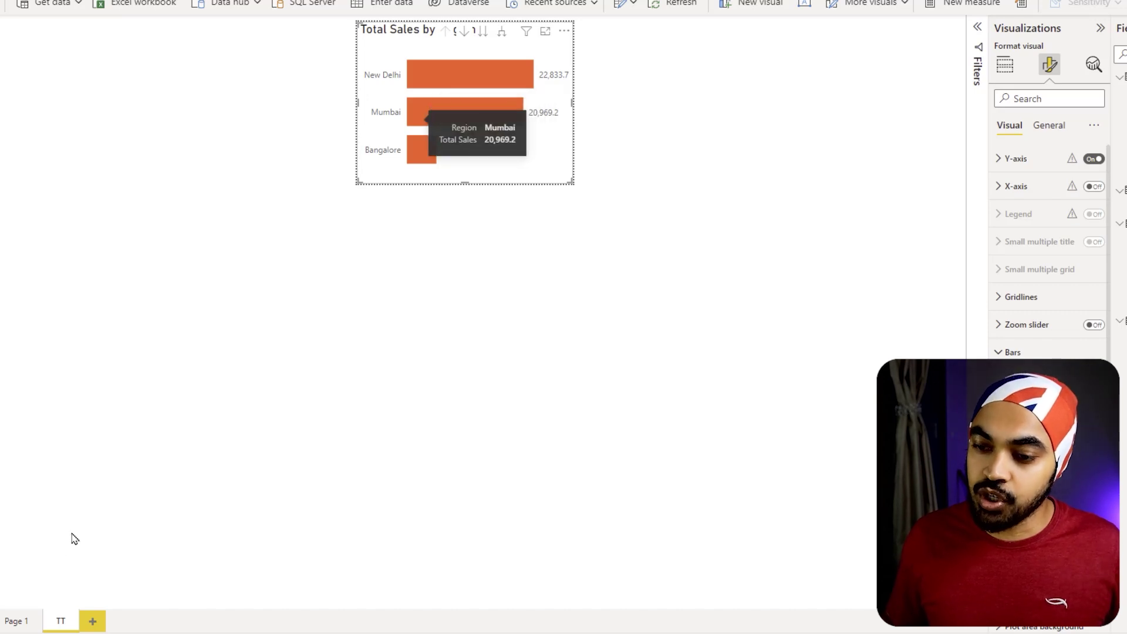
pyautogui.click(9, 623)
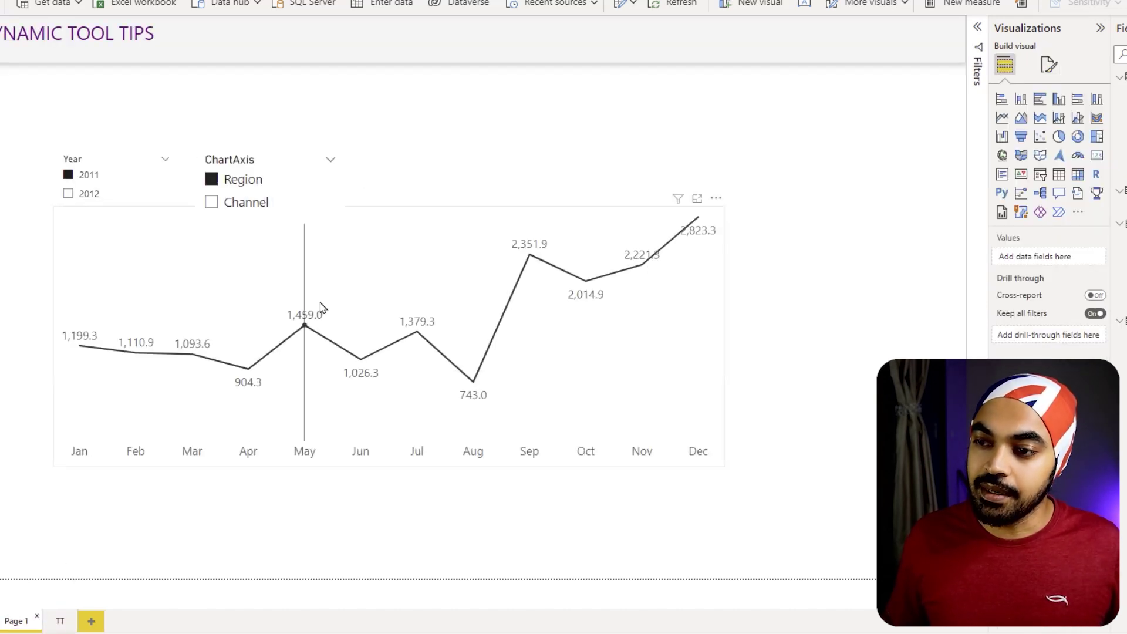
# Set the ChartAxis slicer to Channel and view the Aug tooltip's dark blue channel bars.
pyautogui.moveTo(321, 306)
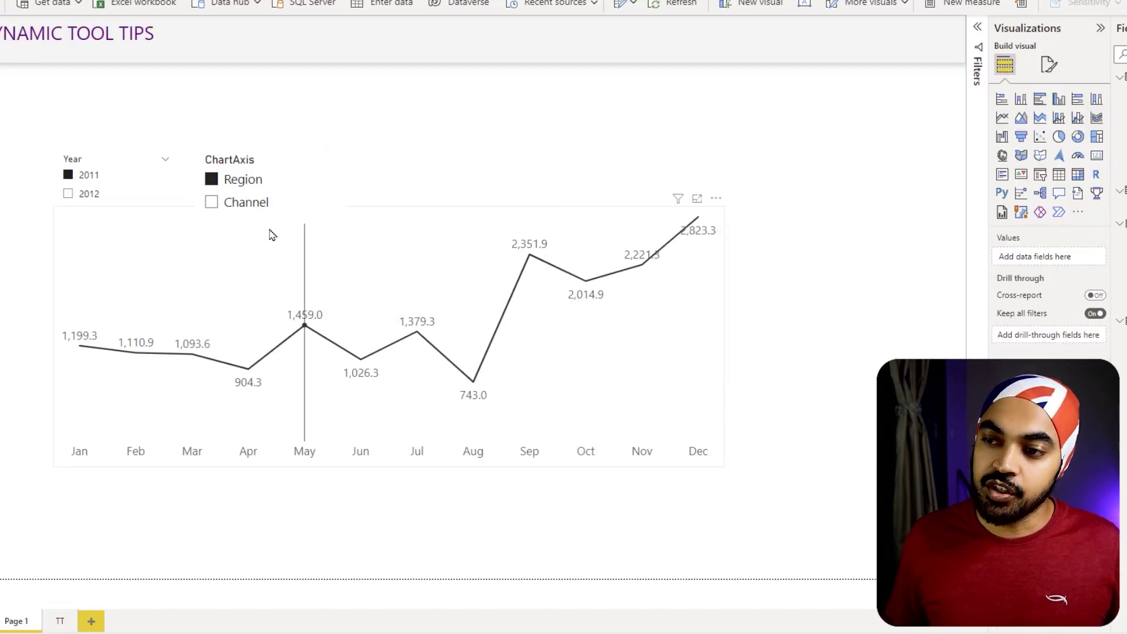
pyautogui.click(241, 203)
pyautogui.moveTo(303, 304)
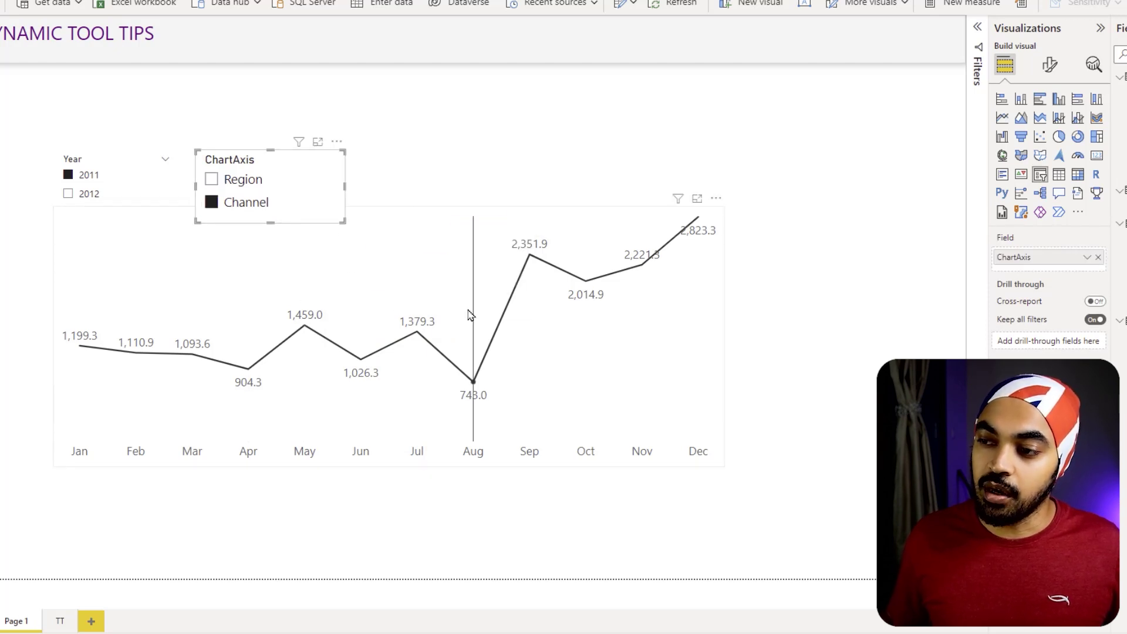
pyautogui.moveTo(463, 325)
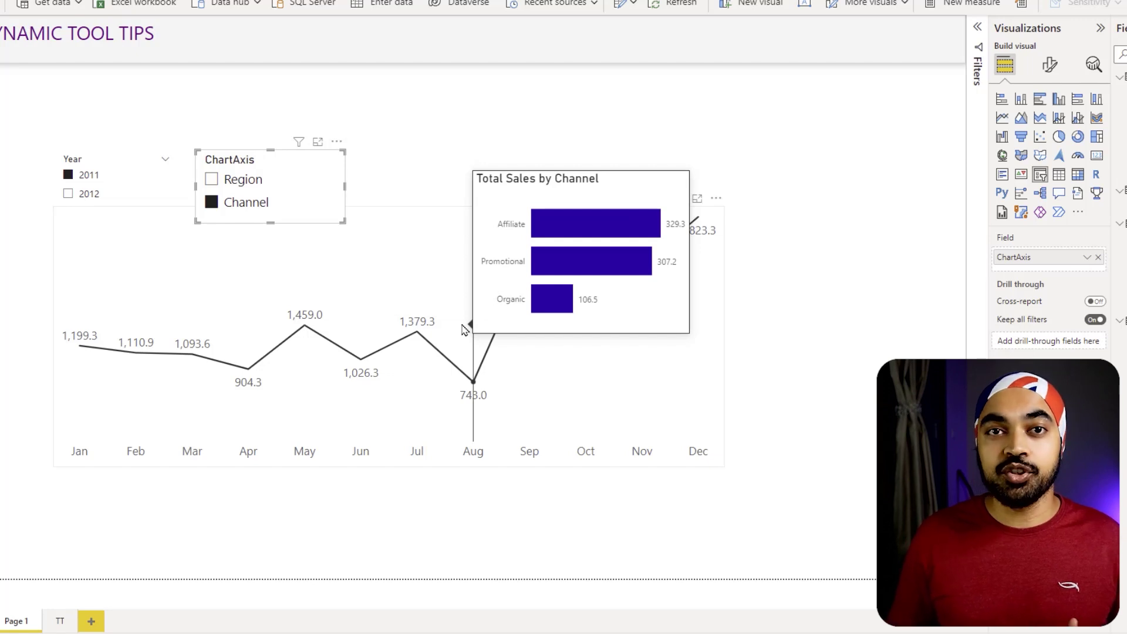